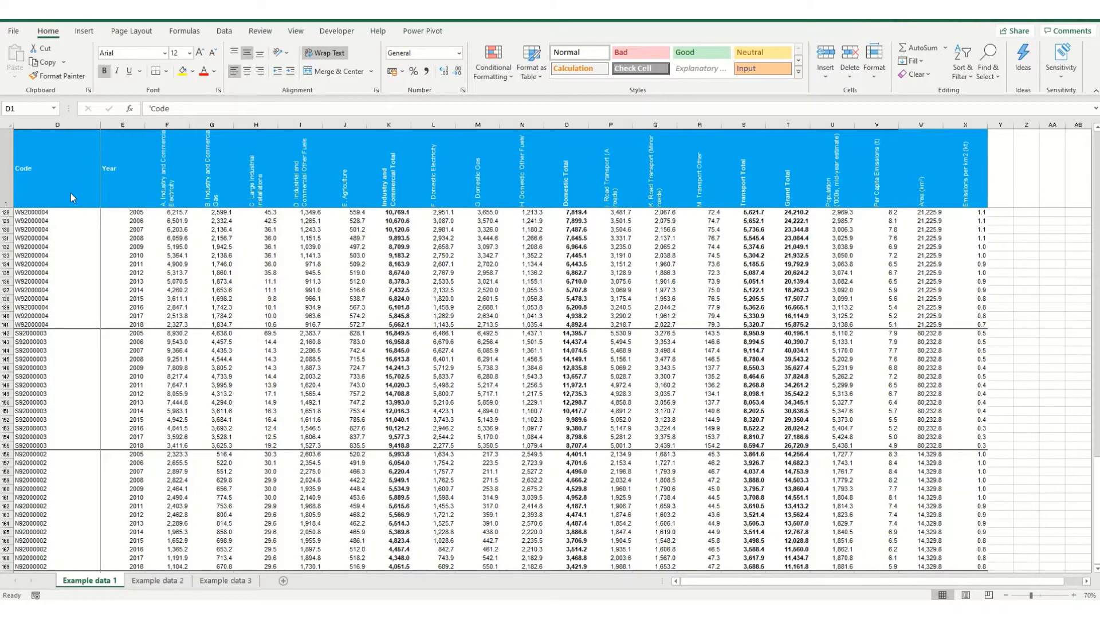
# - Create a pivot table on a new worksheet from 'Example data 1'!$A$1:$X$169
pyautogui.click(46, 166)
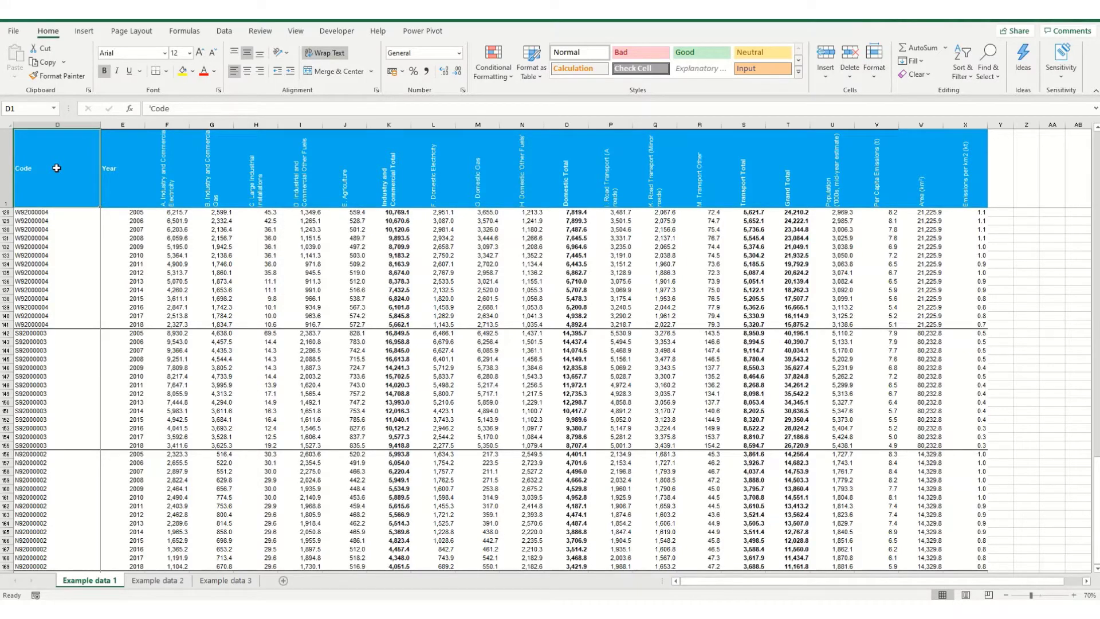
pyautogui.click(84, 32)
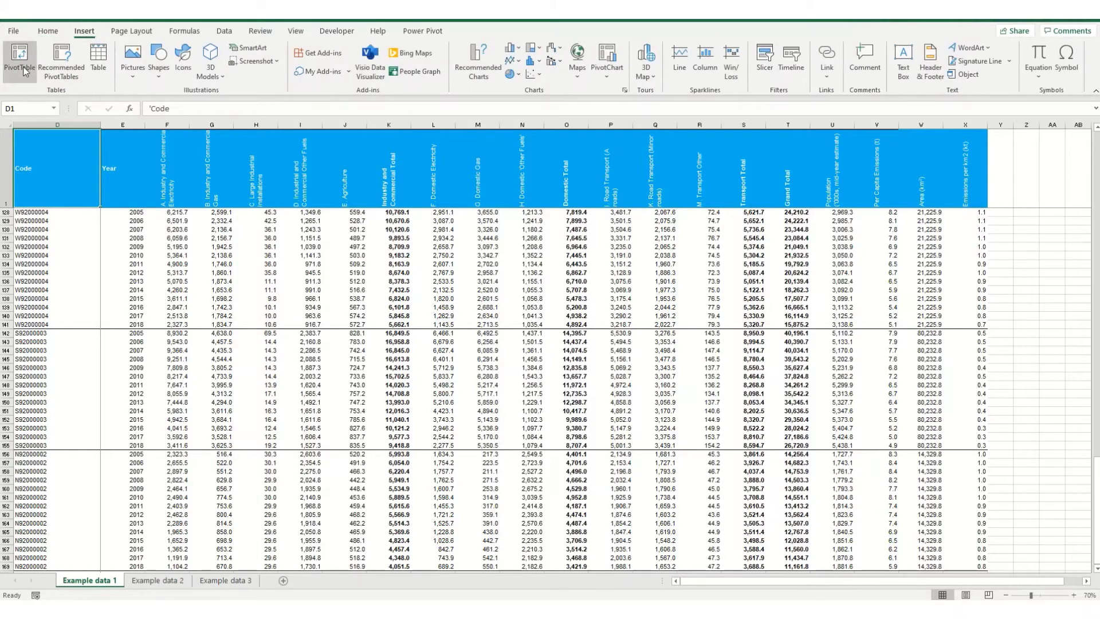
pyautogui.click(23, 70)
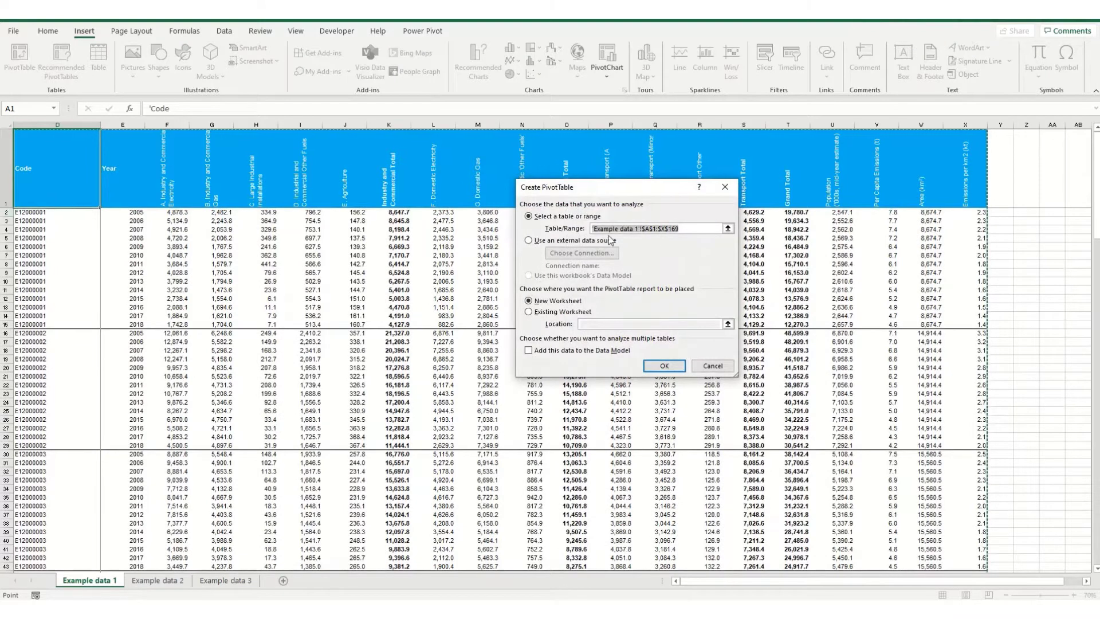
pyautogui.click(718, 230)
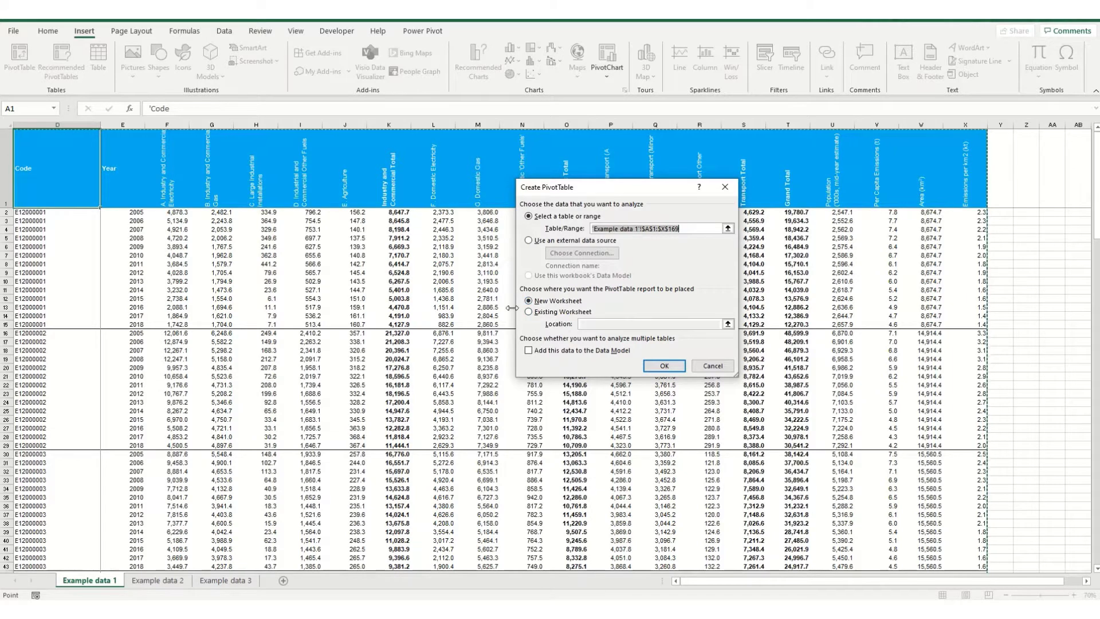
pyautogui.click(662, 371)
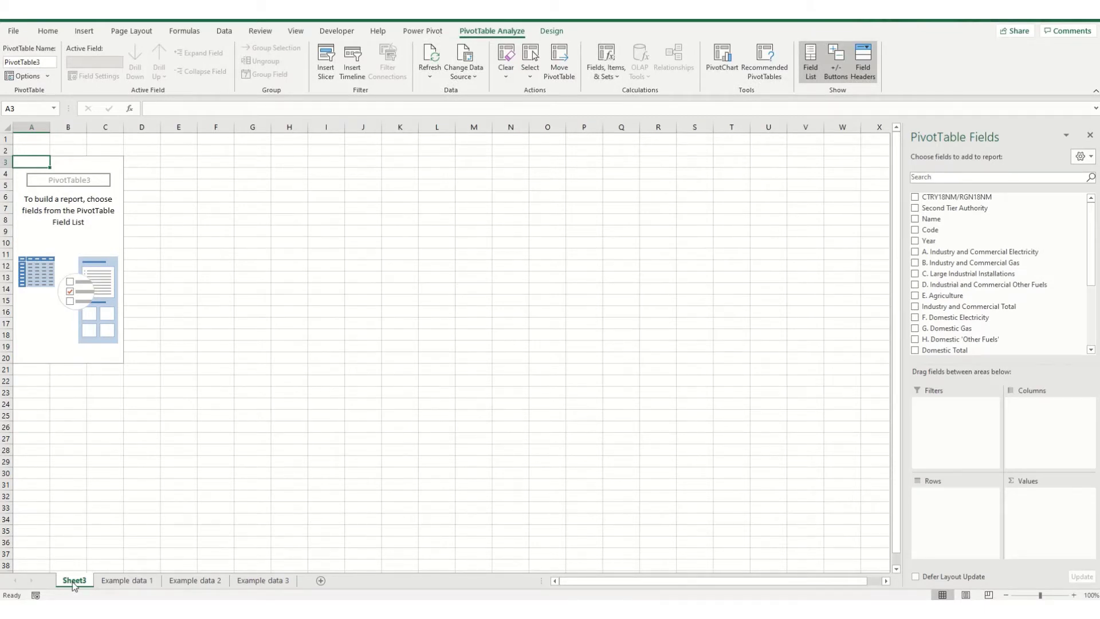
# - On the Example data 2 sheet, start a pivot table from A1:E61
pyautogui.click(181, 580)
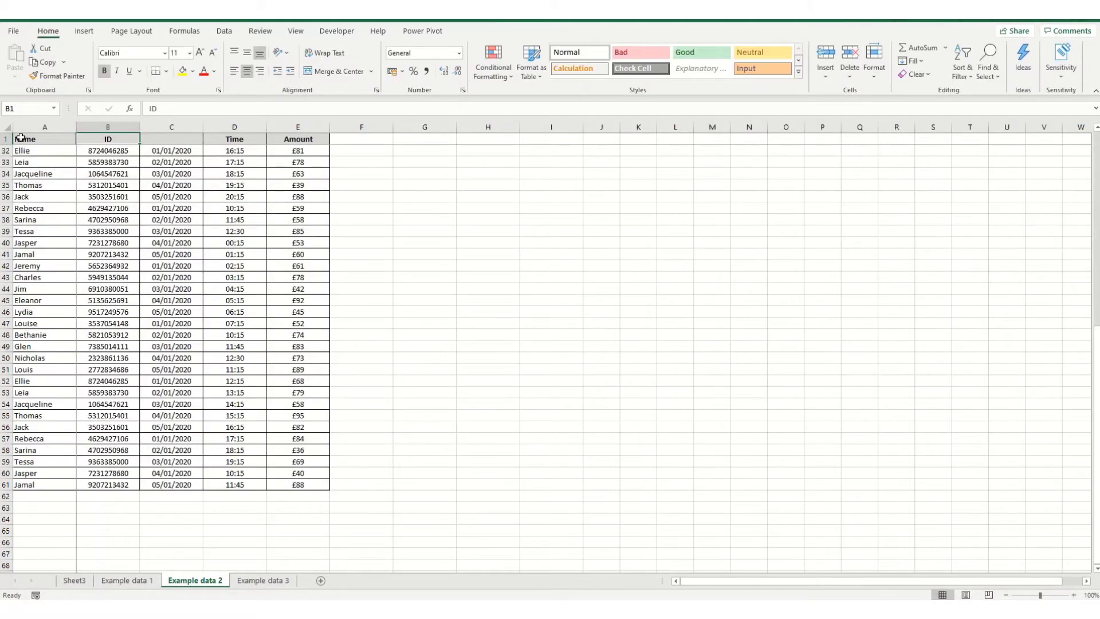
pyautogui.keyDown('shift'); pyautogui.click(309, 484); pyautogui.keyUp('shift')
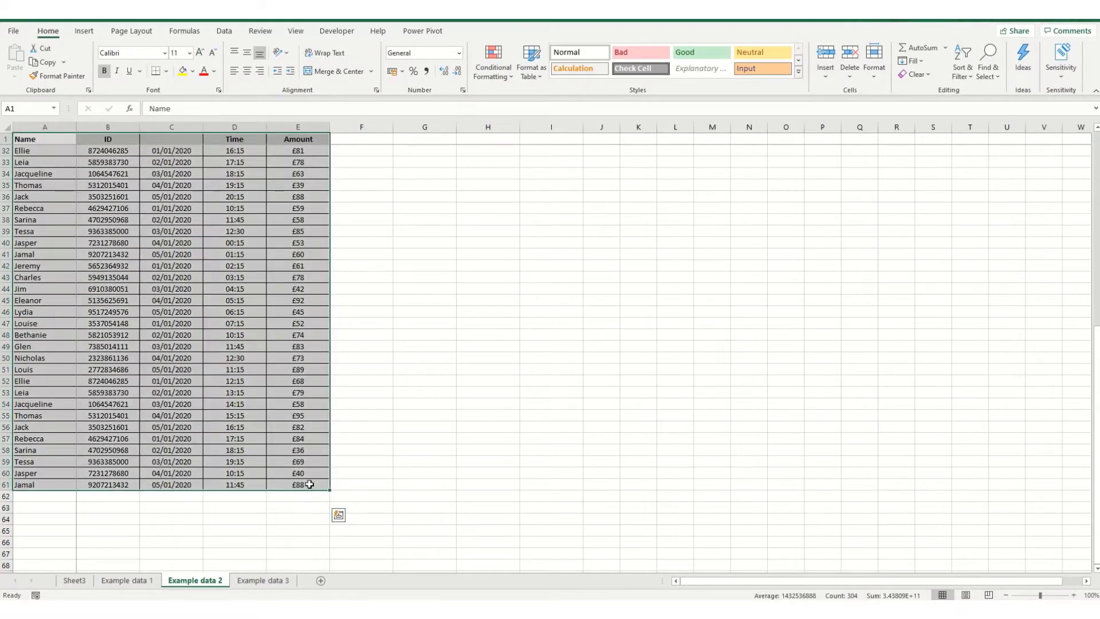
pyautogui.click(84, 31)
pyautogui.click(18, 61)
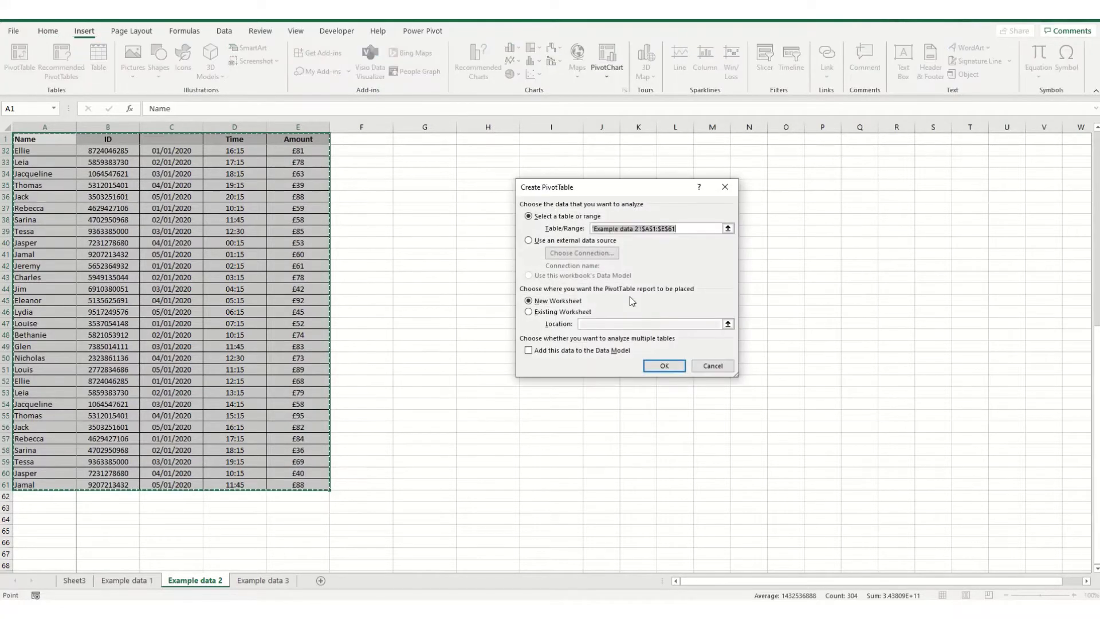
# - Place the pivot at A64, then dismiss the invalid field name error and cancel
pyautogui.click(559, 312)
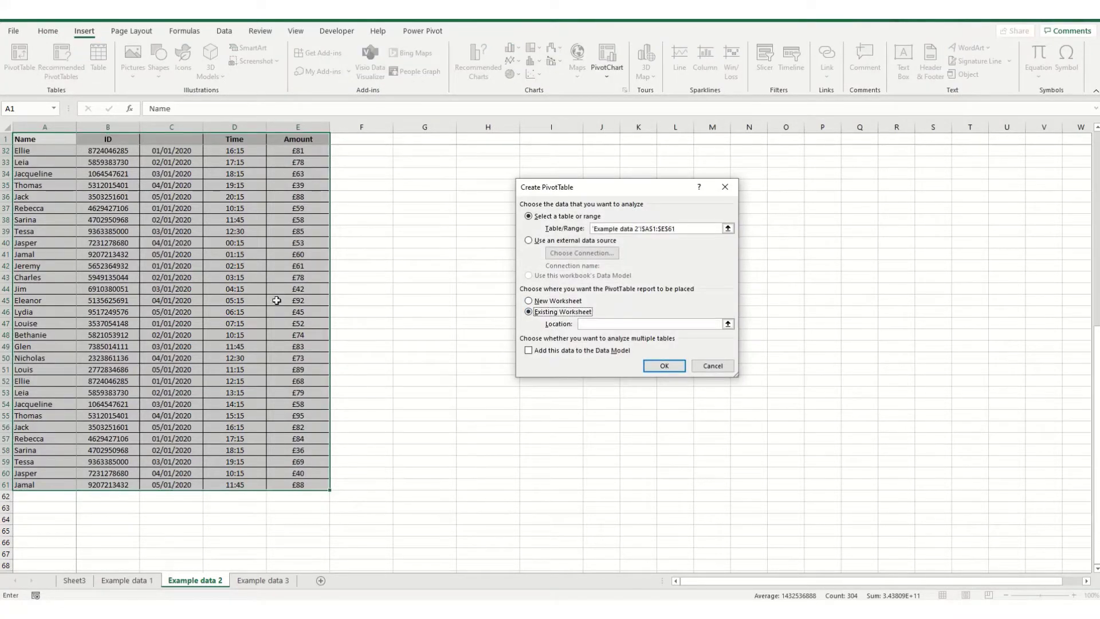
pyautogui.click(24, 523)
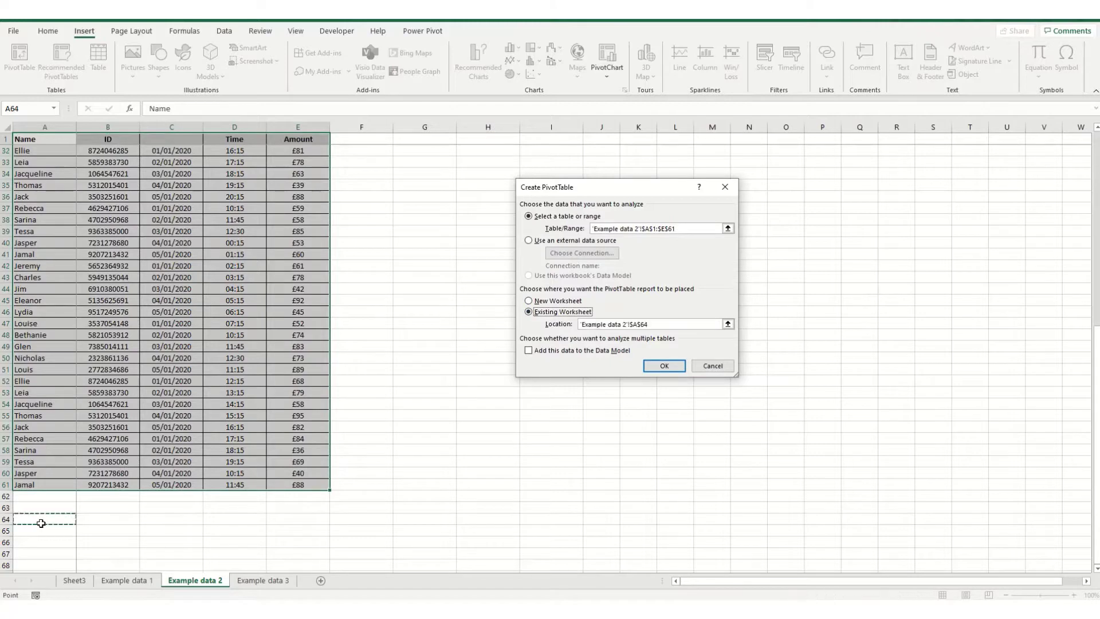
pyautogui.click(662, 366)
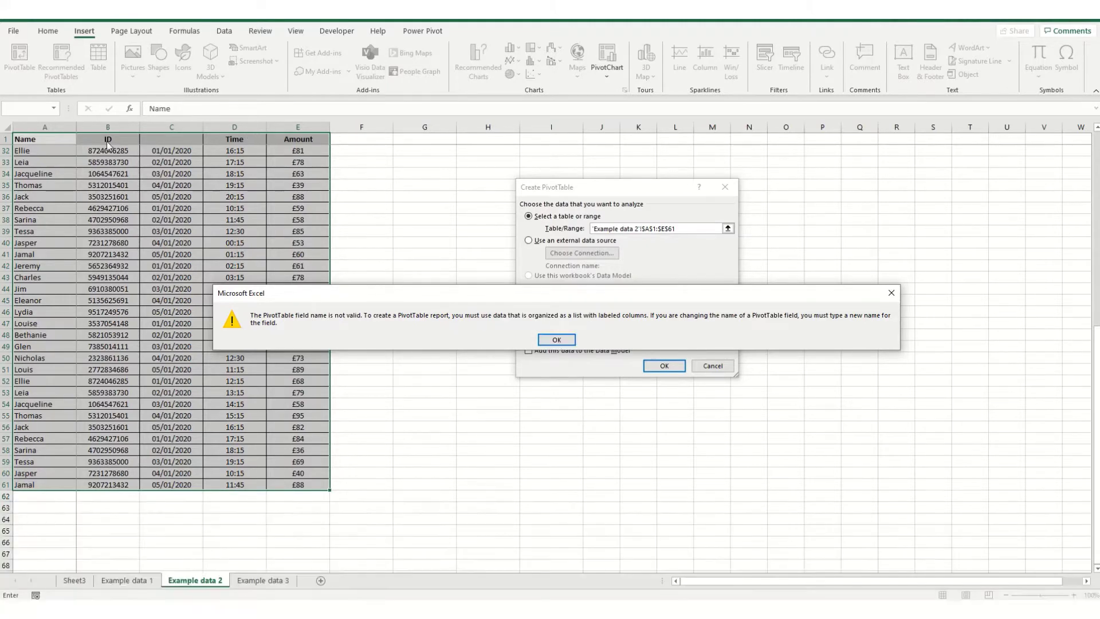
pyautogui.click(568, 343)
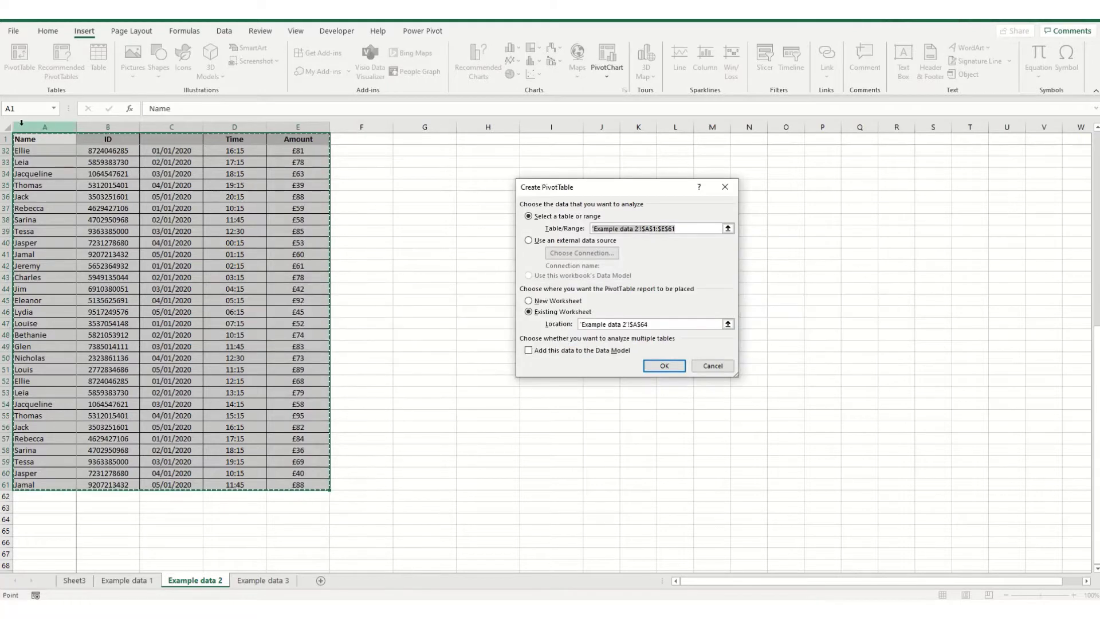
pyautogui.click(701, 369)
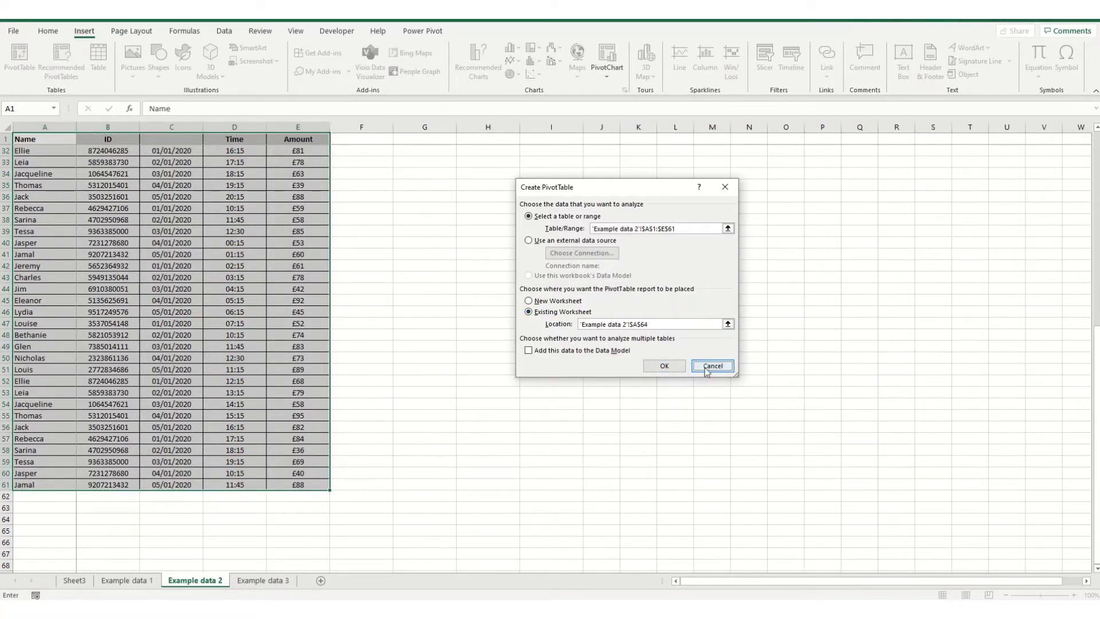
# - Label the empty column C header as 'Date'
pyautogui.click(119, 139)
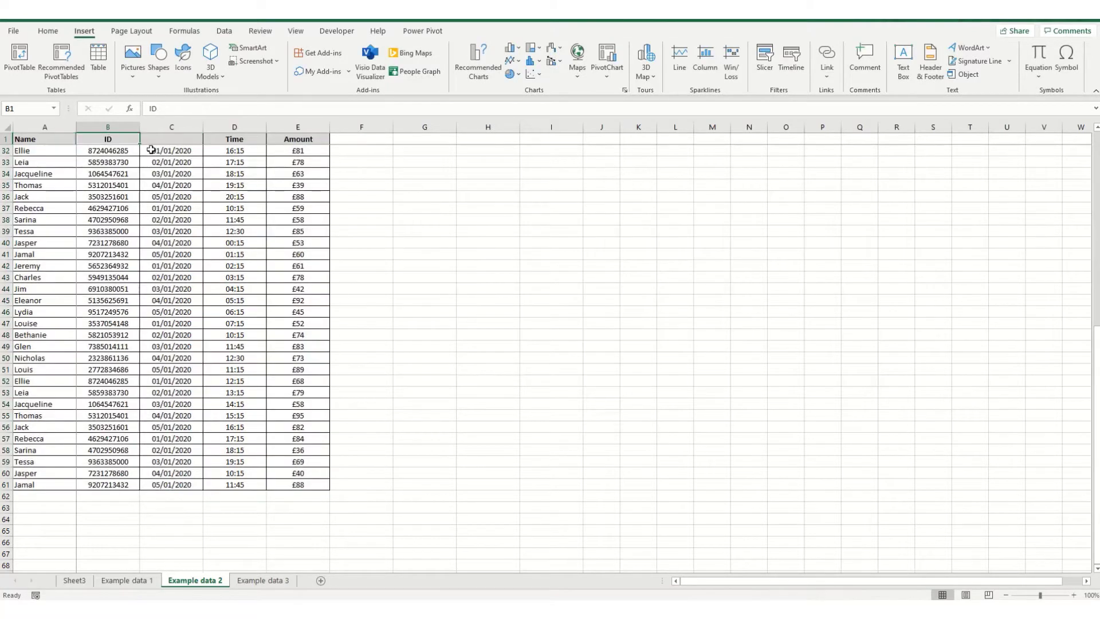
pyautogui.press('Right')
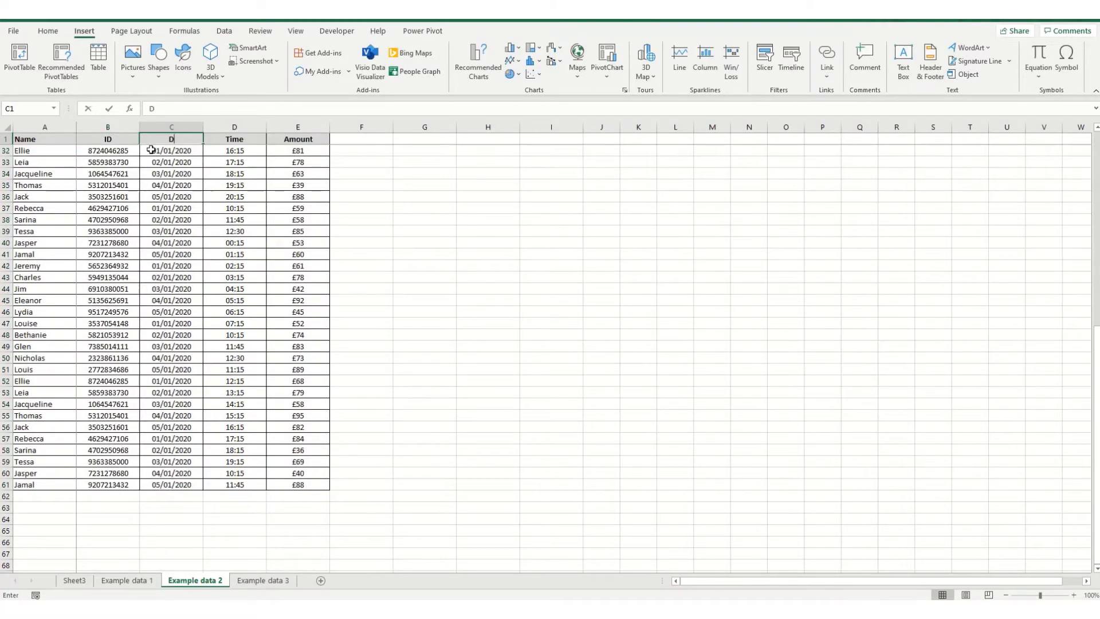
pyautogui.write('Date')
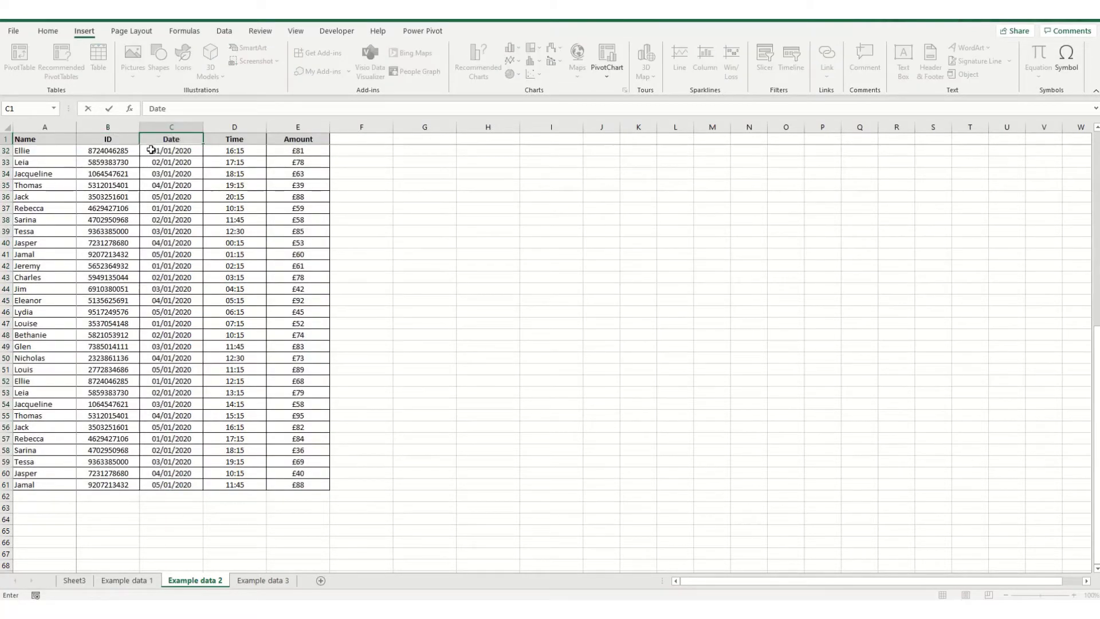
pyautogui.click(67, 141)
# - Create a pivot table from A1:E61, placed at A63 on the same sheet
pyautogui.hotkey('ctrl', 'shift', 'Down')
pyautogui.hotkey('ctrl', 'shift', 'Right')
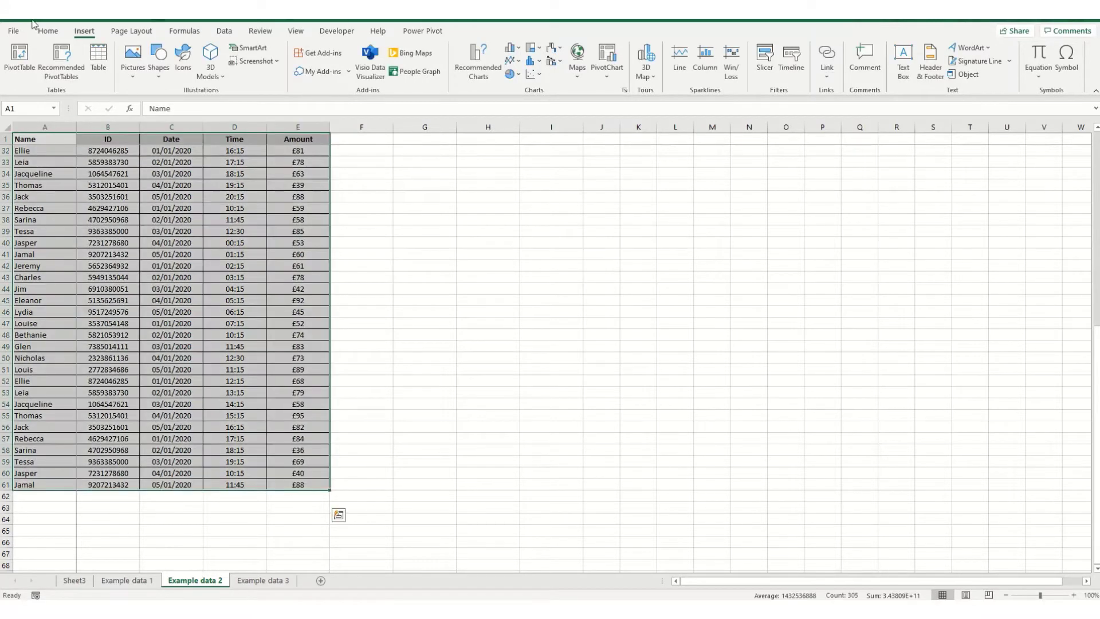
pyautogui.click(19, 57)
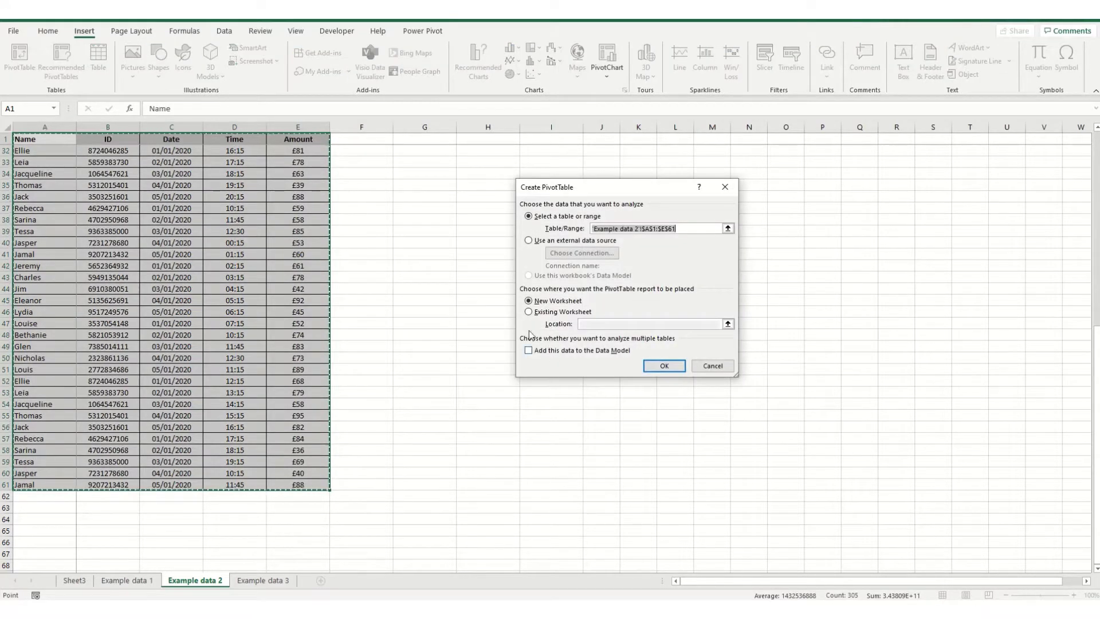
pyautogui.click(528, 311)
pyautogui.click(53, 513)
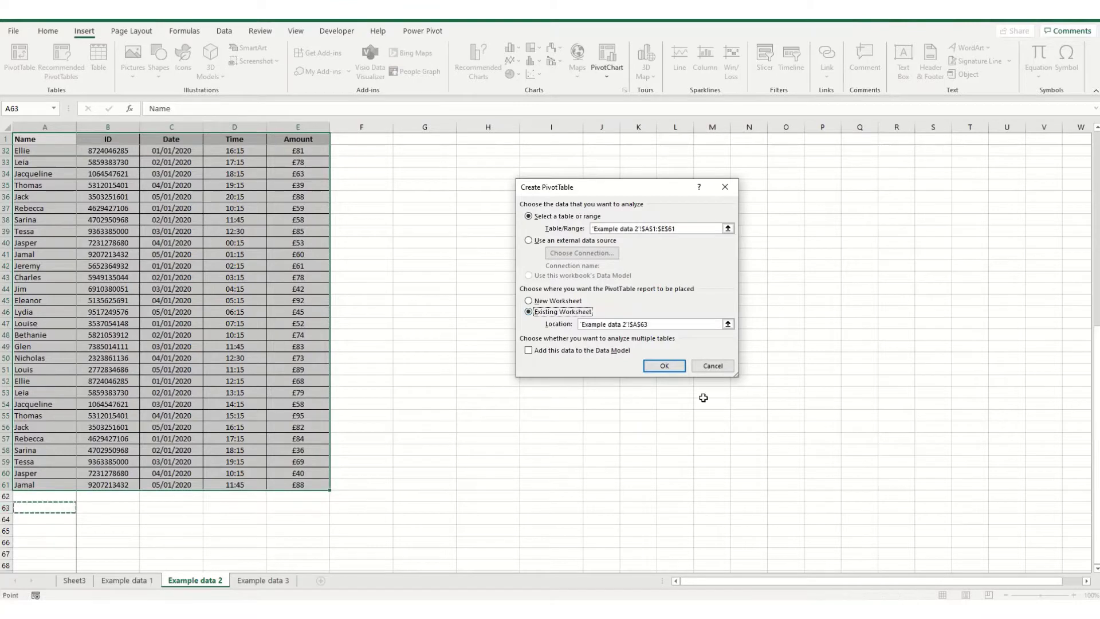
pyautogui.click(664, 365)
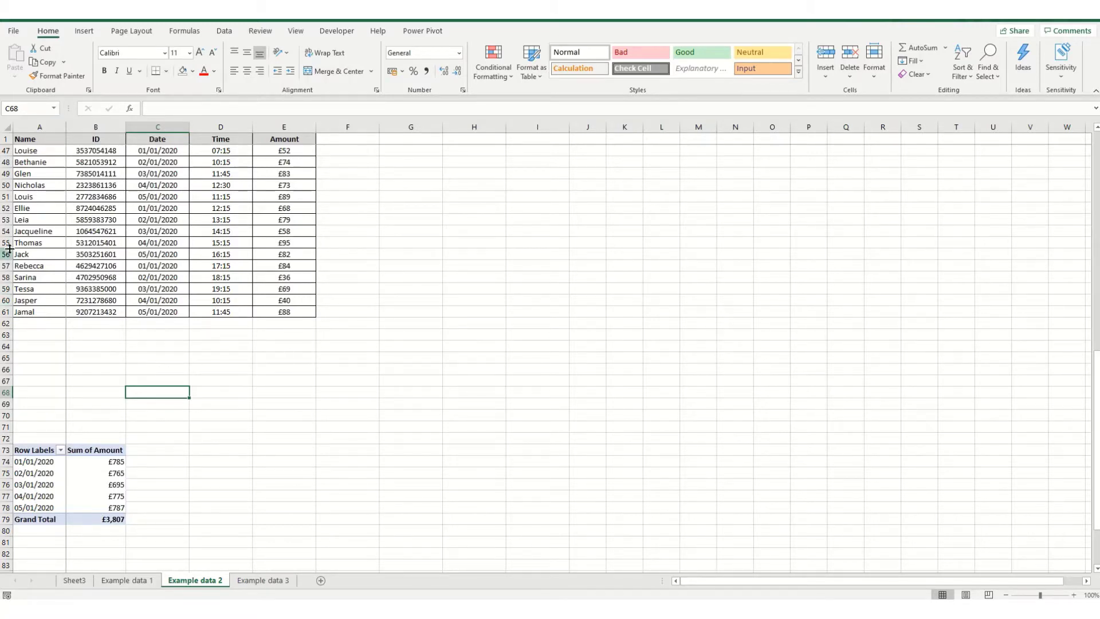
# - Select data rows 54 to 61 and refresh the pivot table
pyautogui.moveTo(22, 233); pyautogui.dragTo(320, 404)
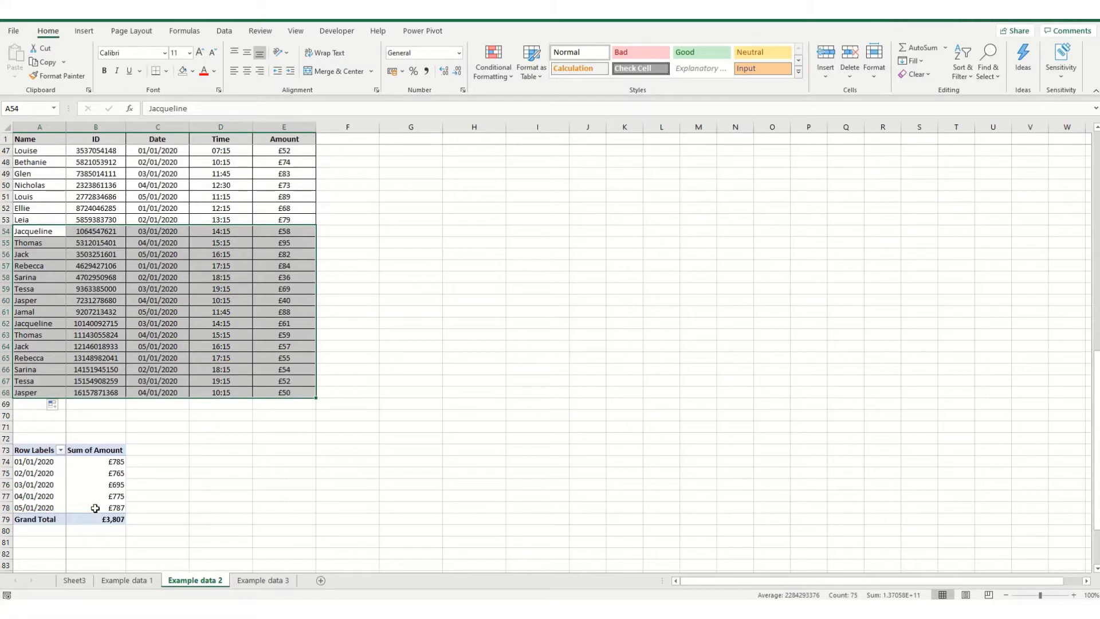
pyautogui.rightClick(93, 494)
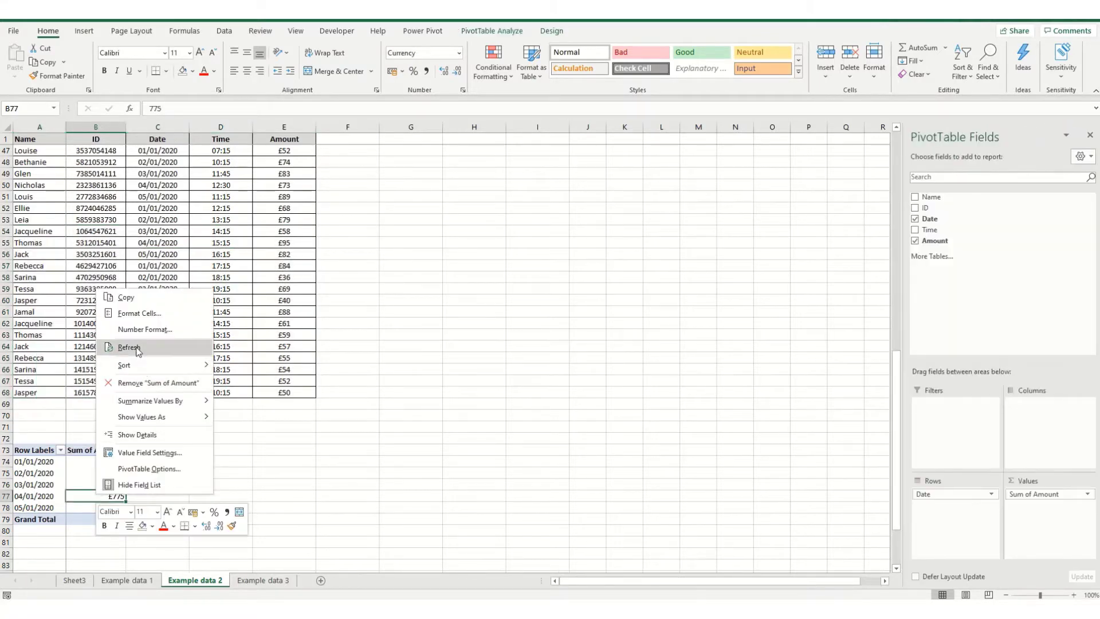
pyautogui.click(136, 347)
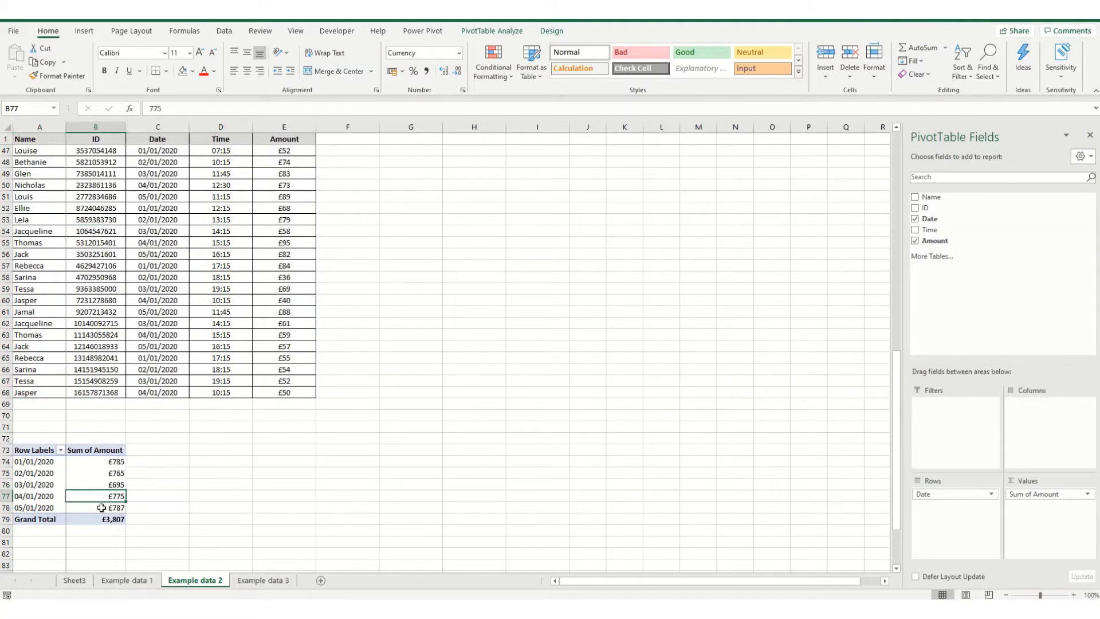
# - Change the pivot's data source to 'Example data 2'!$A$1:$E$68
pyautogui.click(481, 34)
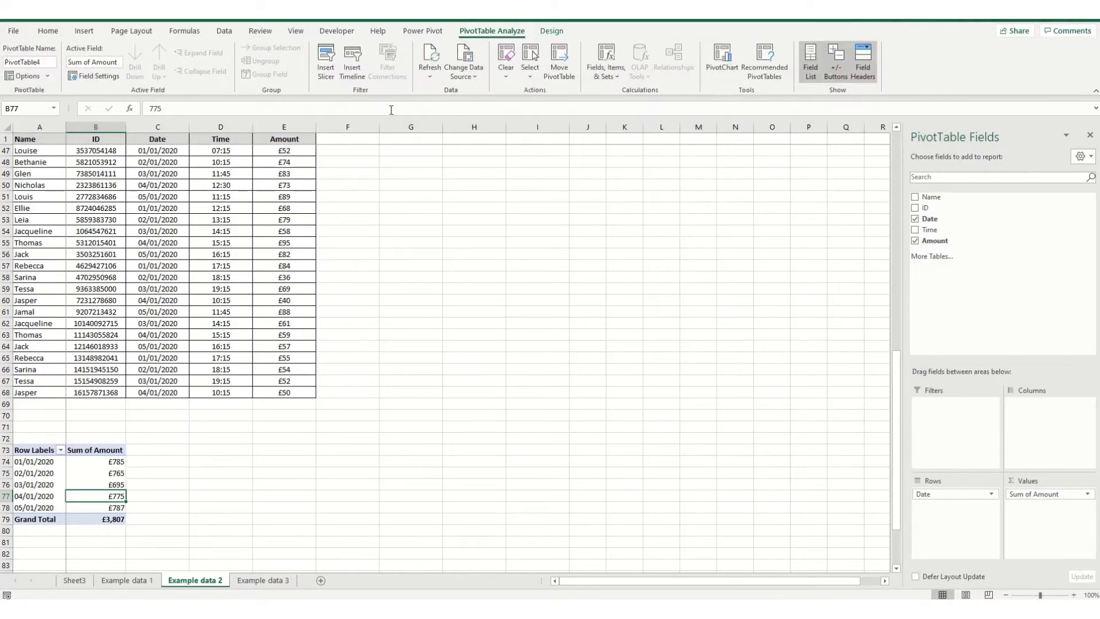
pyautogui.click(475, 63)
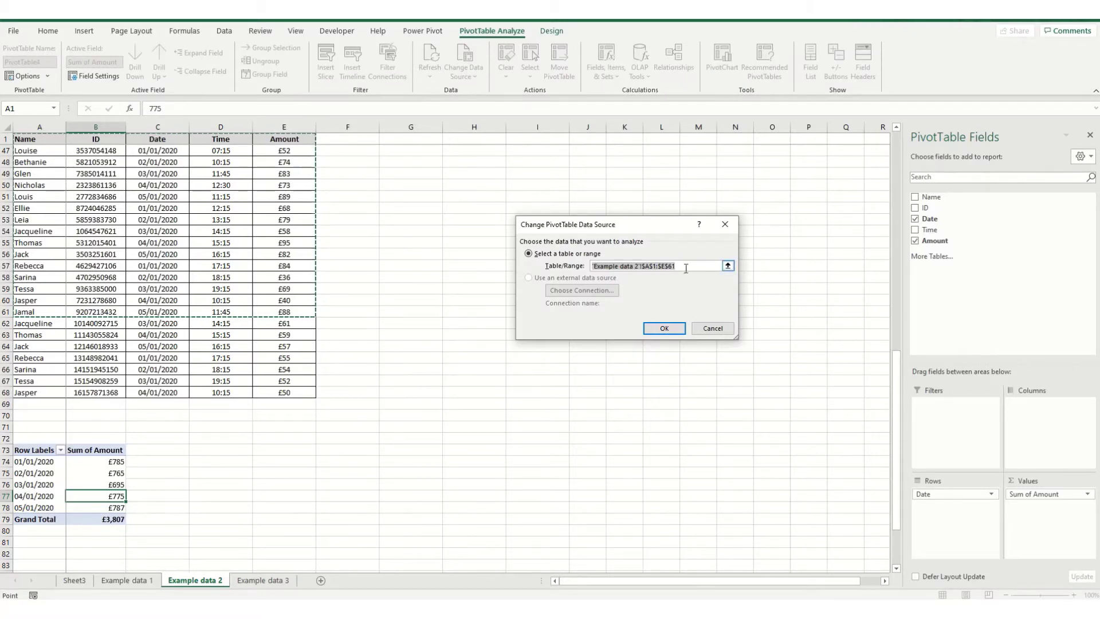
pyautogui.click(666, 267)
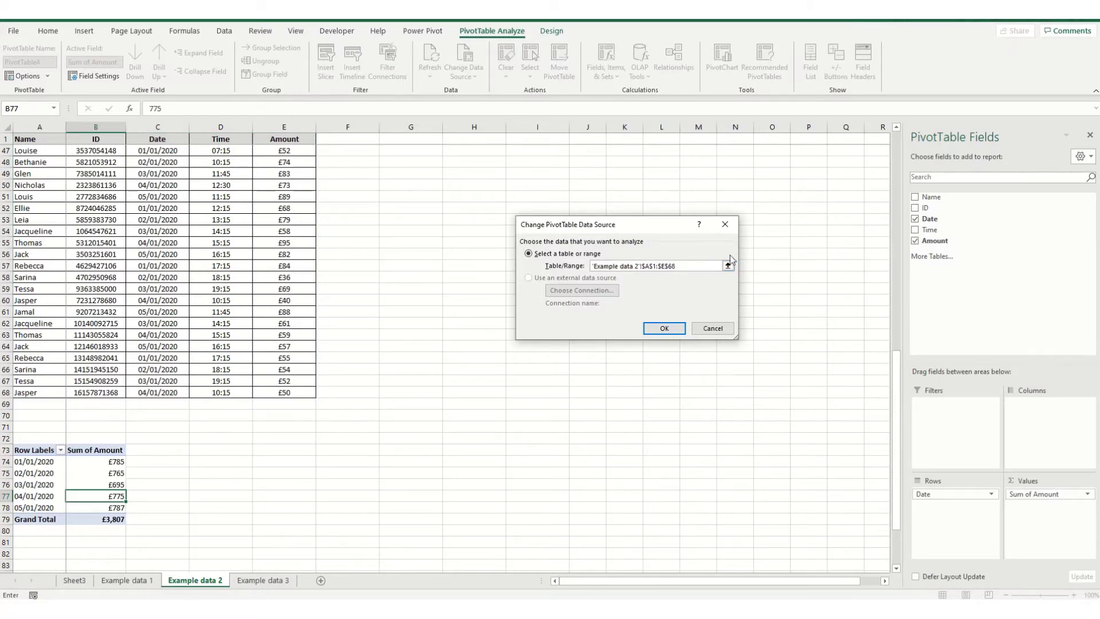
pyautogui.click(663, 329)
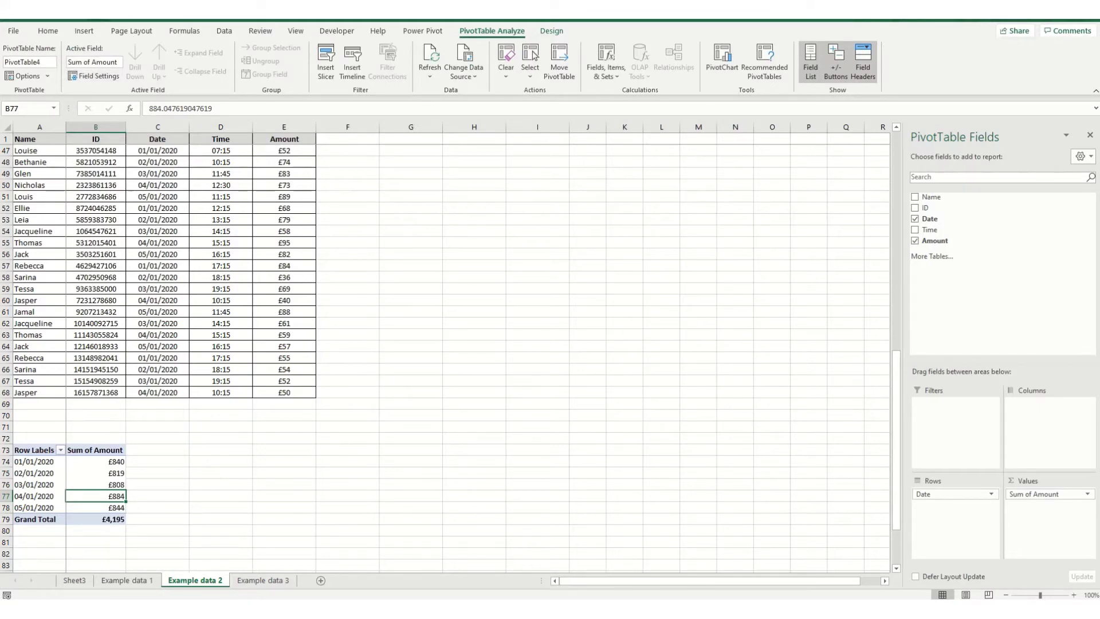
# - Convert the Example data 2 range into a table with headers
pyautogui.click(95, 19)
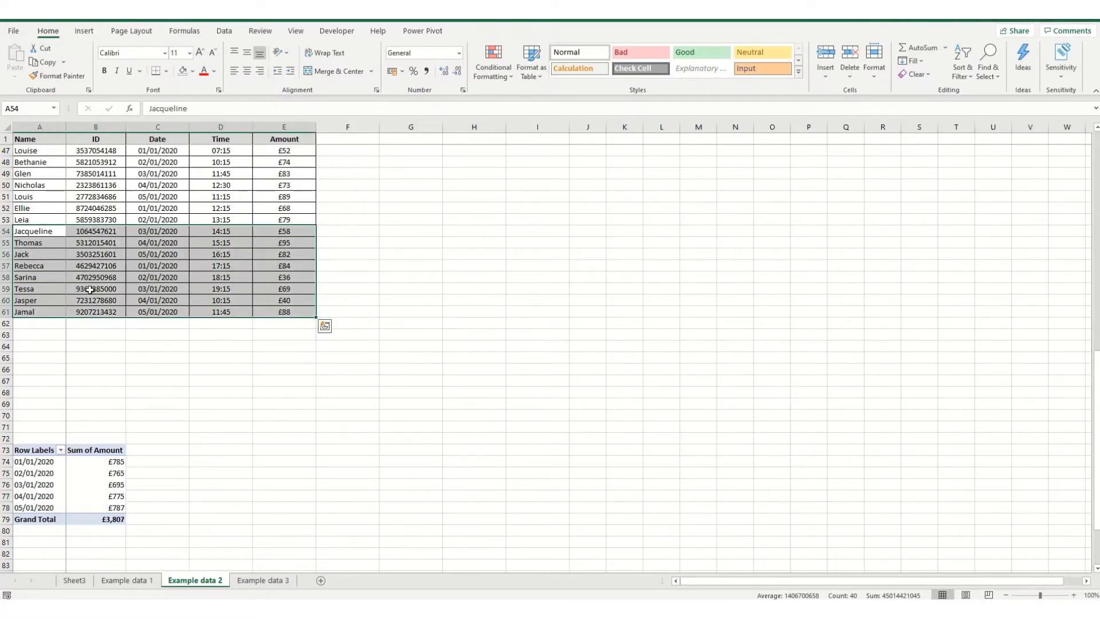
pyautogui.click(92, 289)
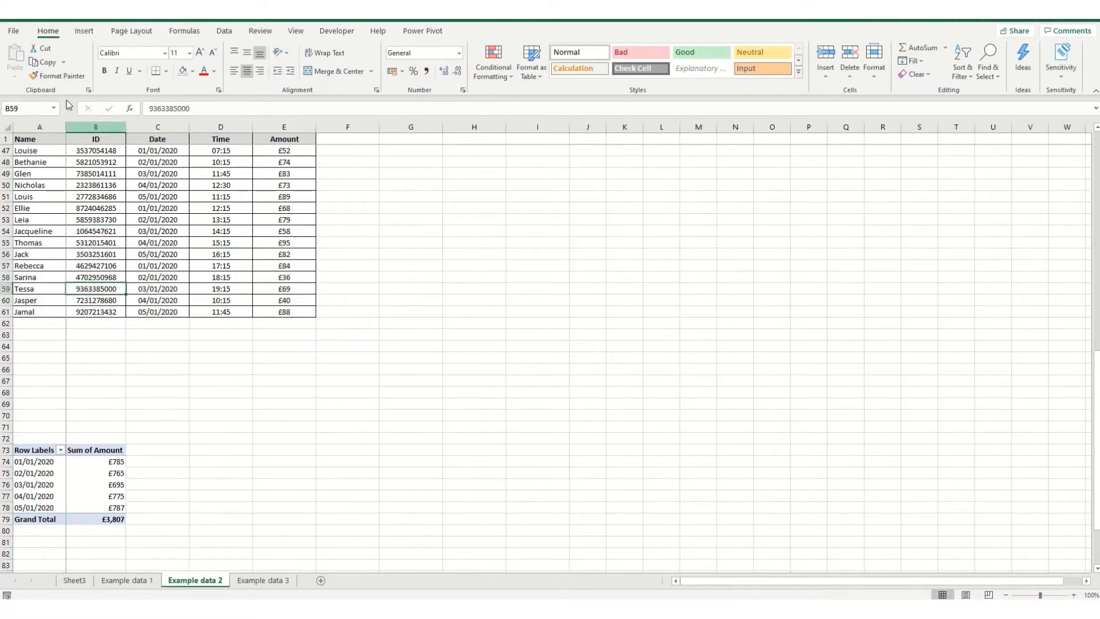
pyautogui.click(80, 32)
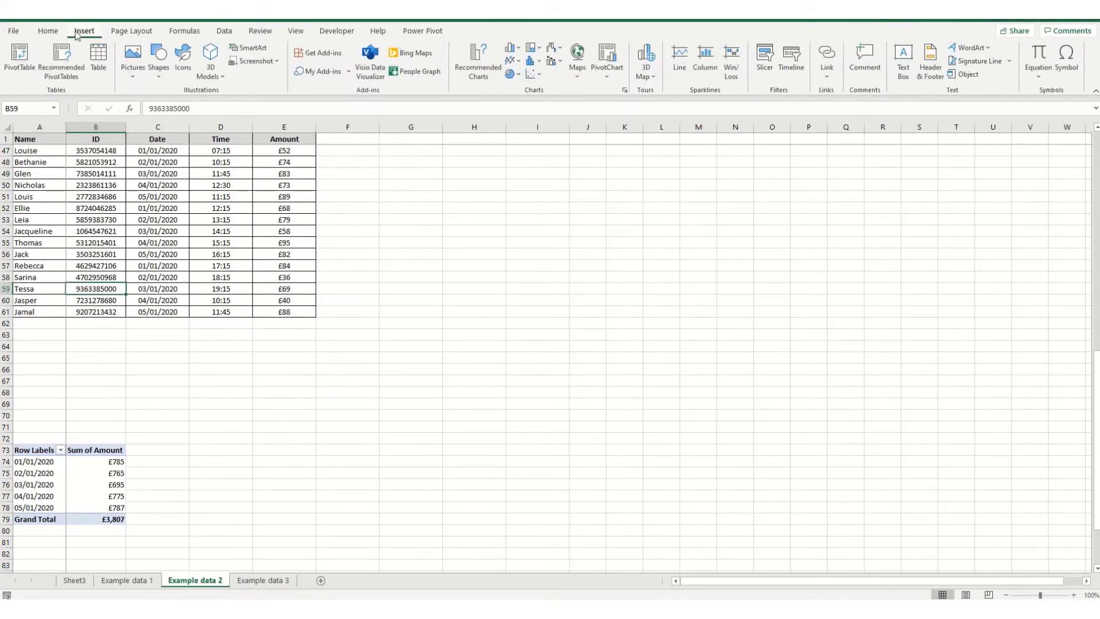
pyautogui.click(98, 57)
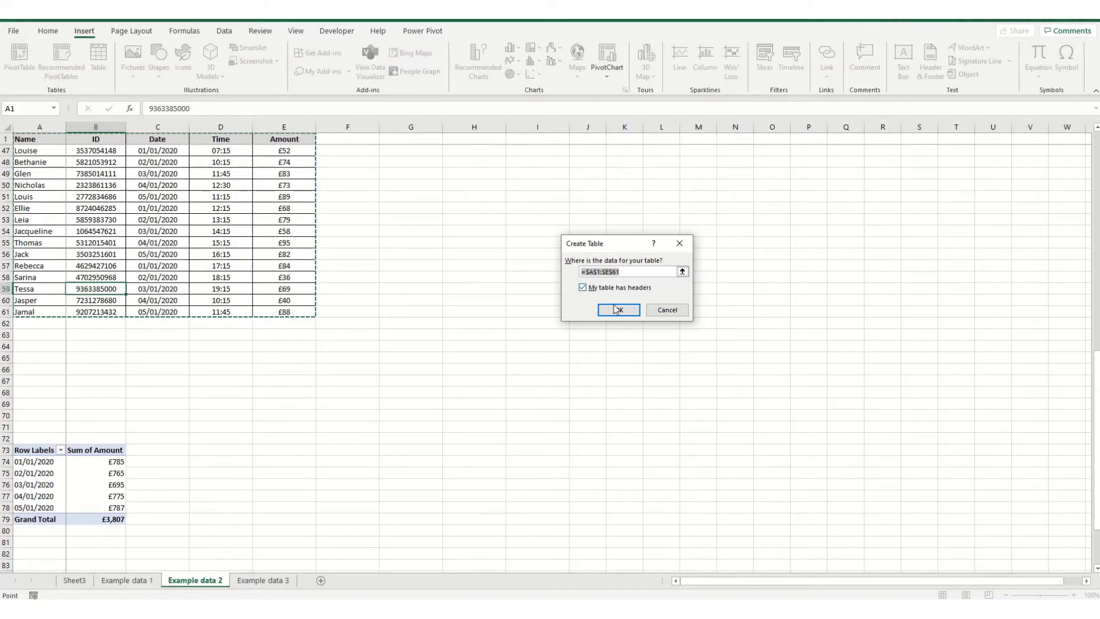
pyautogui.click(618, 310)
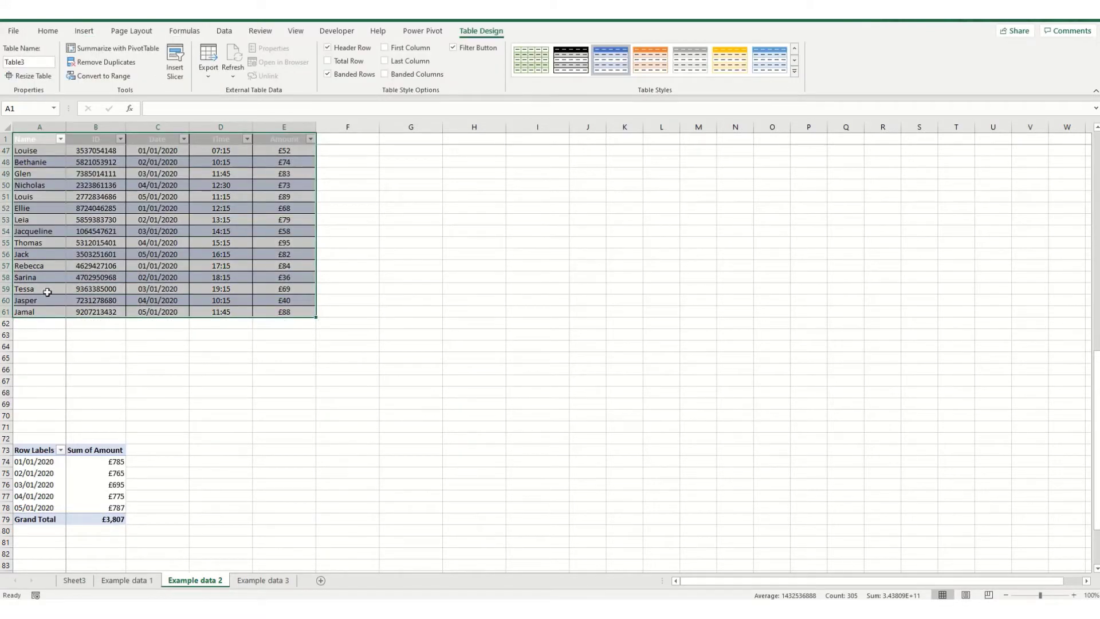
# - Select the Thomas-to-Jamal rows and refresh the pivot to a £4,091 total
pyautogui.moveTo(28, 243); pyautogui.dragTo(309, 401)
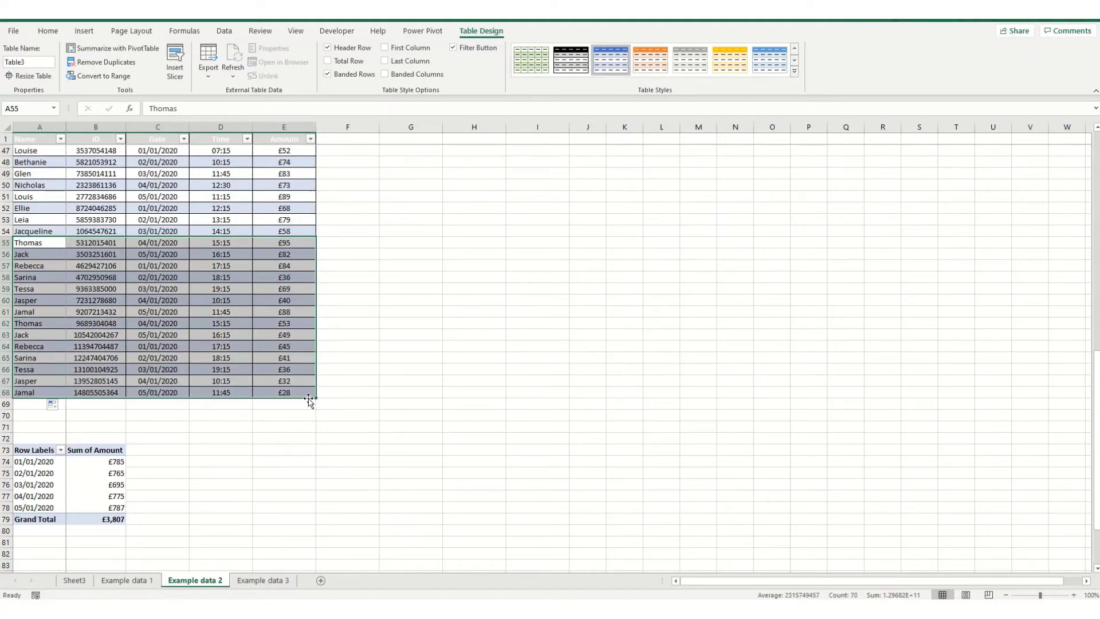
pyautogui.rightClick(103, 492)
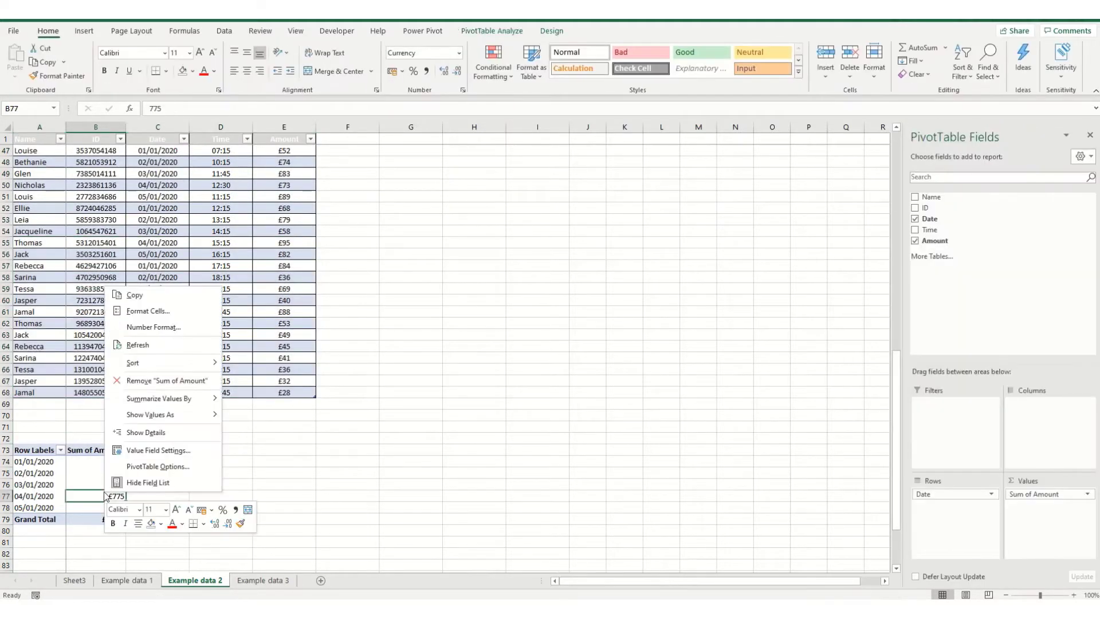
pyautogui.click(144, 344)
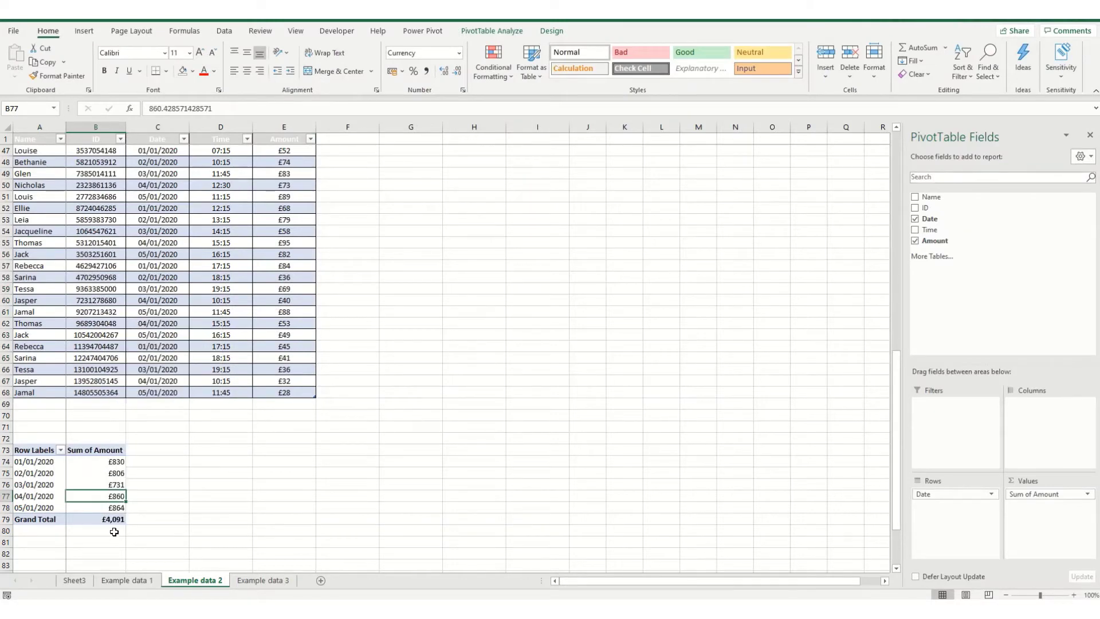
pyautogui.moveTo(110, 519)
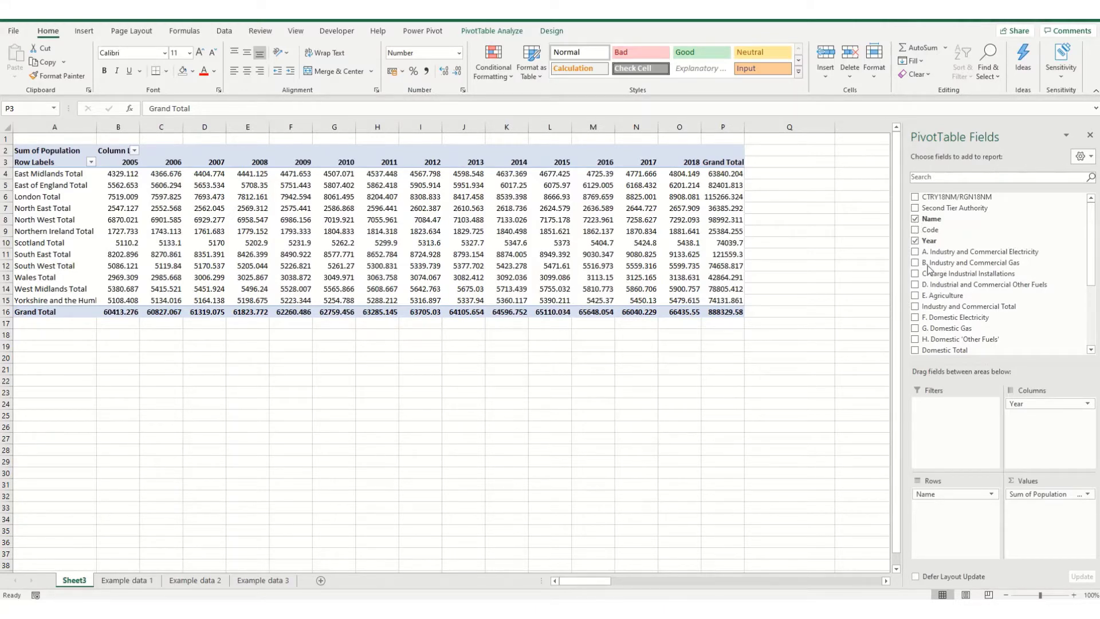
# - Add Area (km2) to the pivot values, then revert to Population only
pyautogui.scroll(-3, 942, 333)
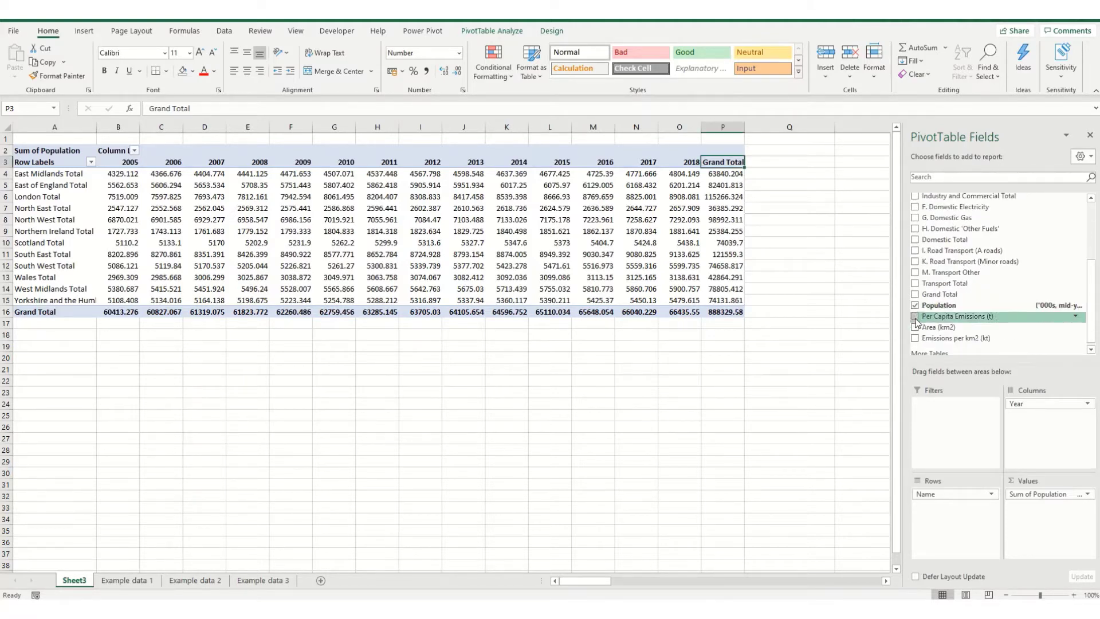
pyautogui.click(915, 329)
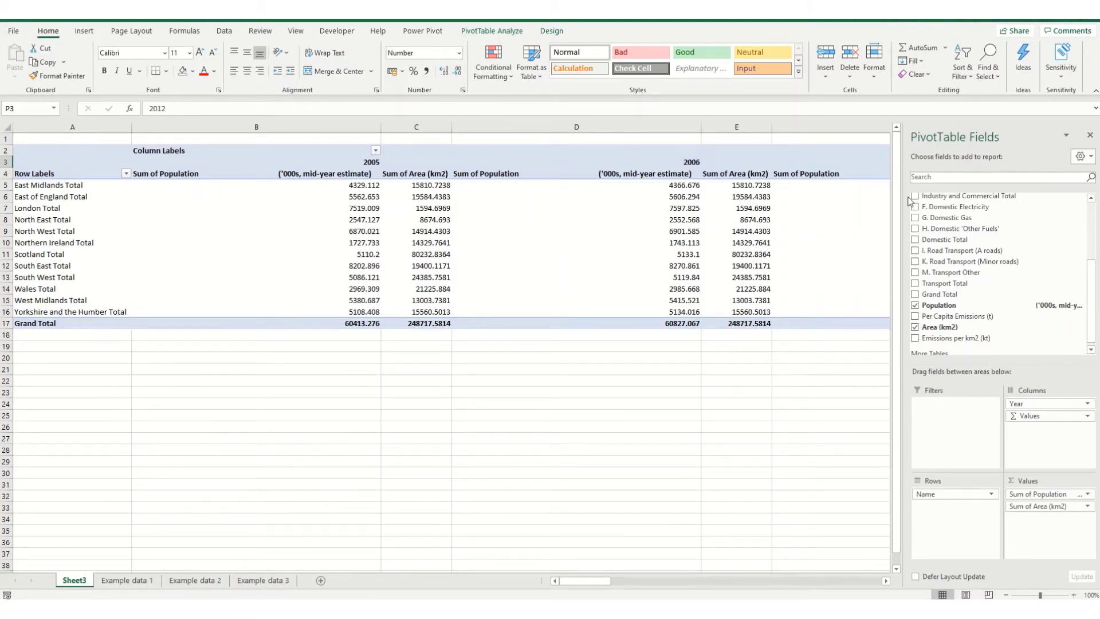
pyautogui.moveTo(599, 197)
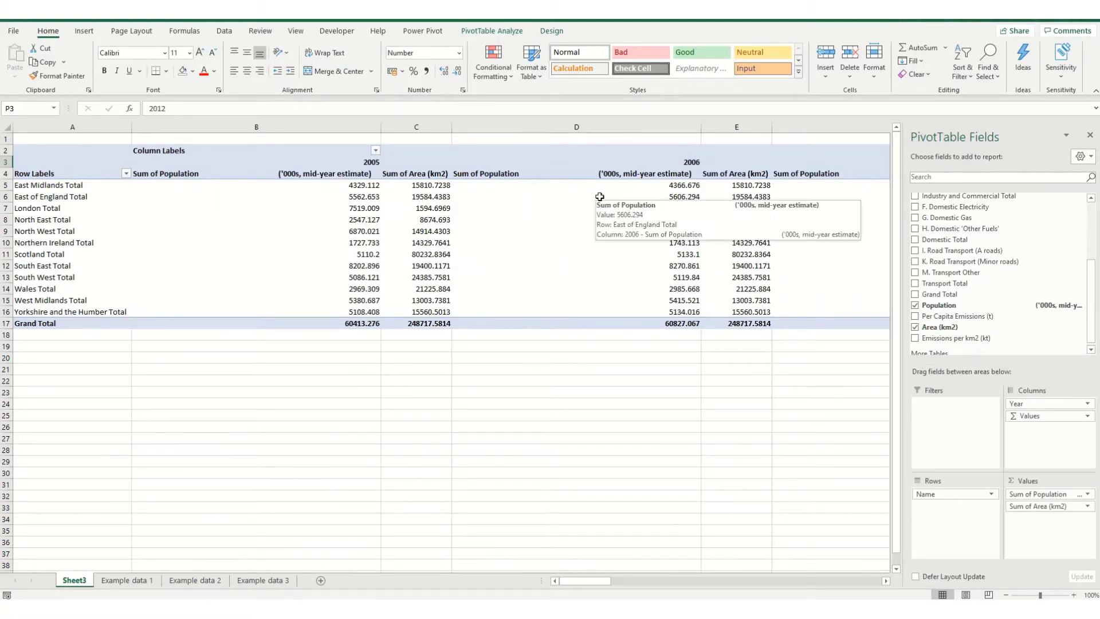
pyautogui.moveTo(440, 230)
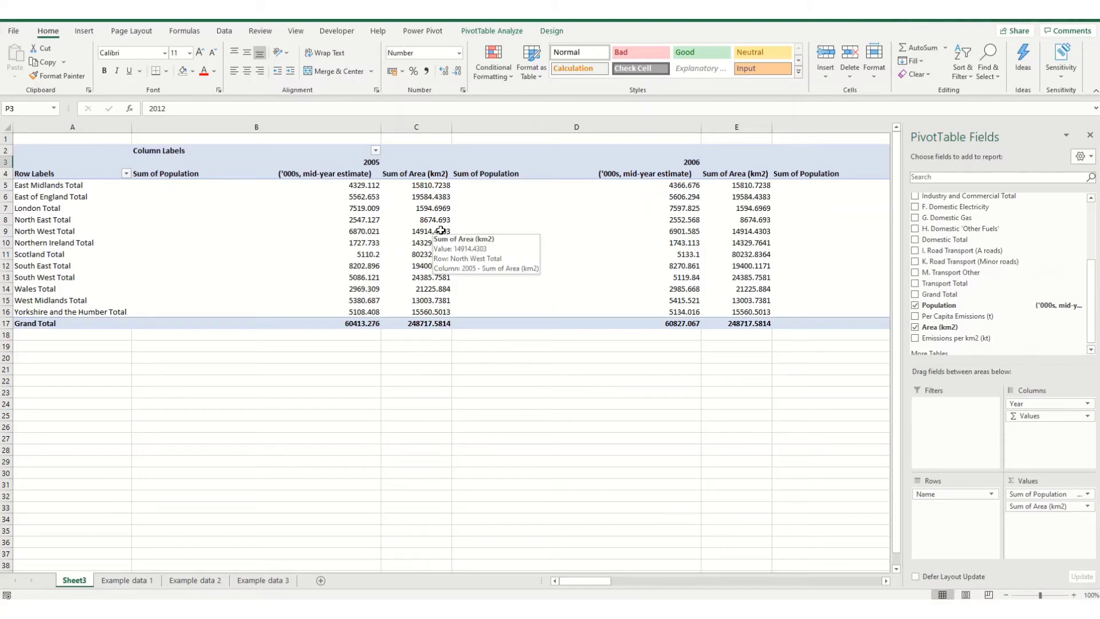
pyautogui.click(96, 19)
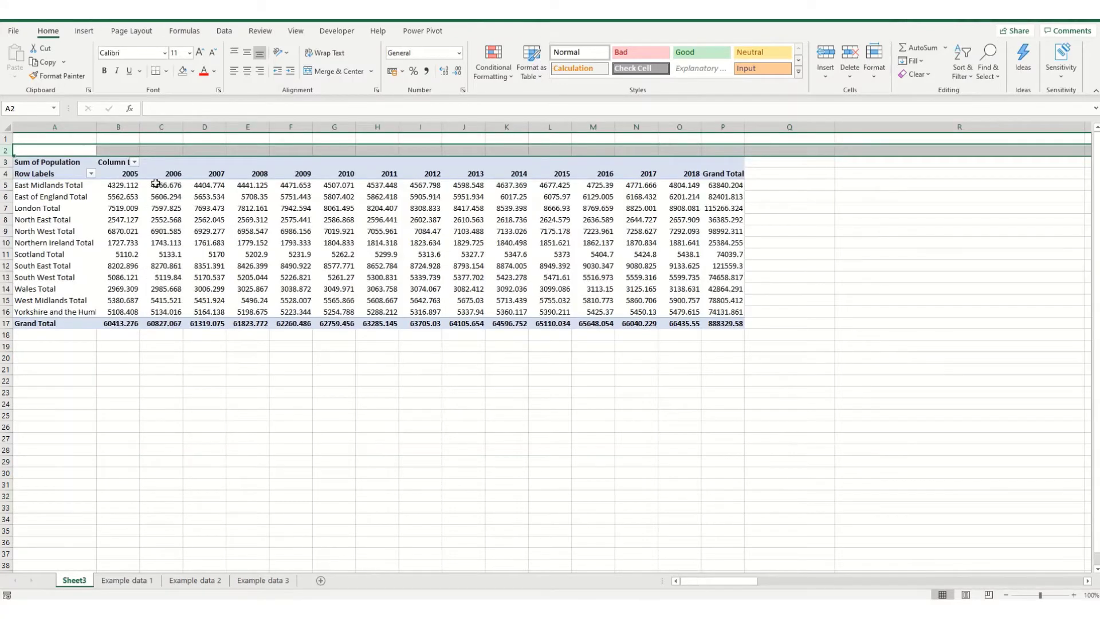
# - Turn off 'Autofit column widths on update' in PivotTable Options
pyautogui.click(160, 186)
pyautogui.rightClick(162, 188)
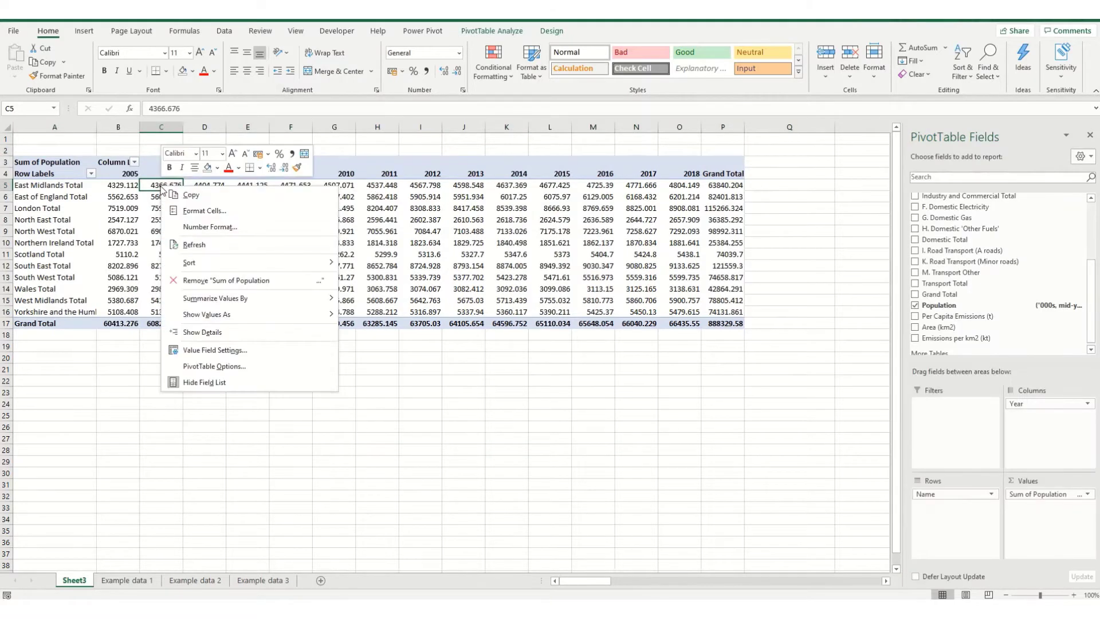
pyautogui.click(241, 373)
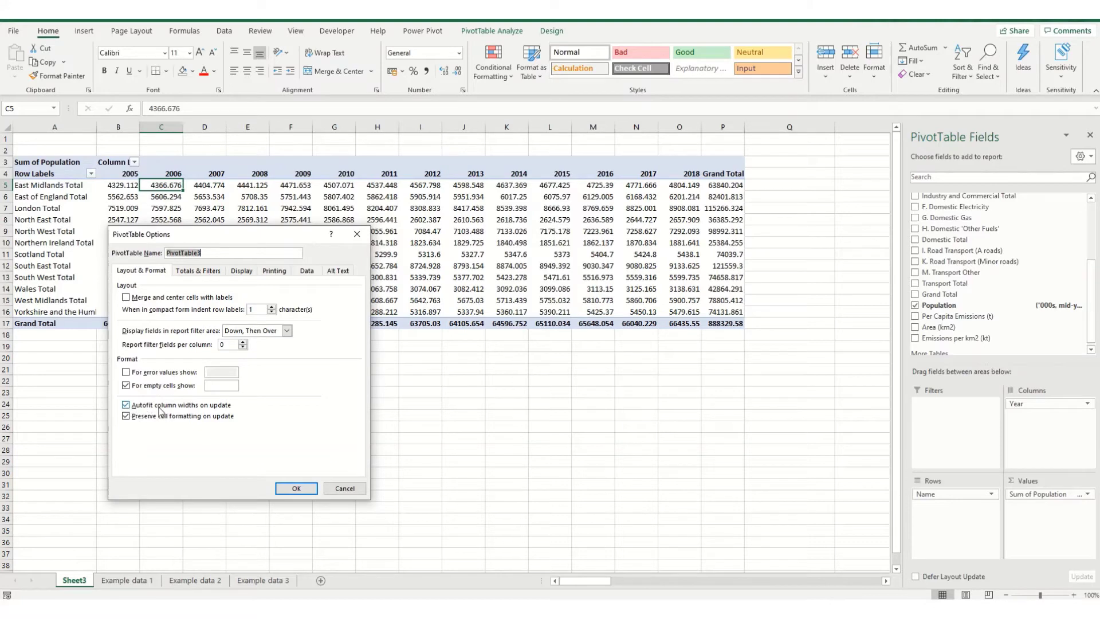
pyautogui.click(126, 406)
pyautogui.click(296, 488)
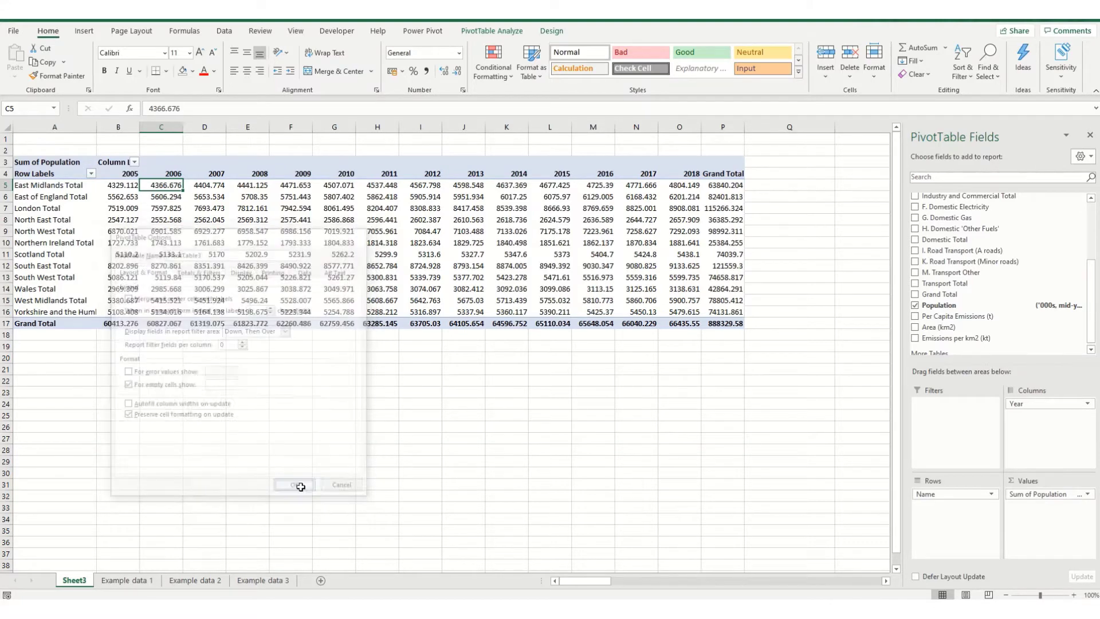
# - Swap Population for Area (km2) and back, confirming column widths stay fixed
pyautogui.click(915, 327)
pyautogui.click(917, 308)
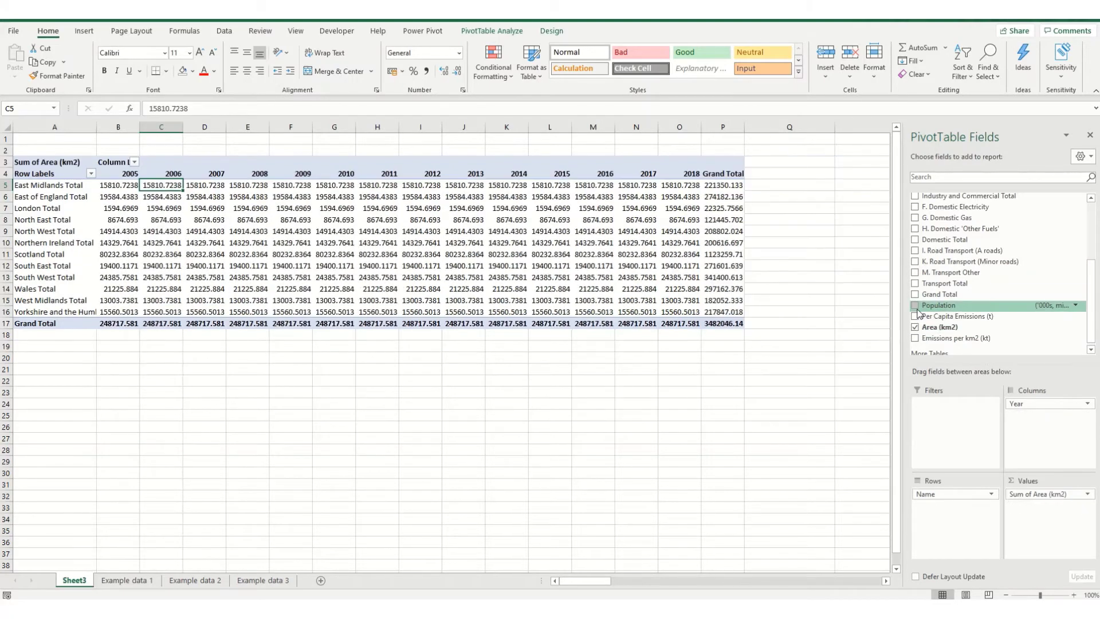
pyautogui.click(916, 328)
pyautogui.click(915, 306)
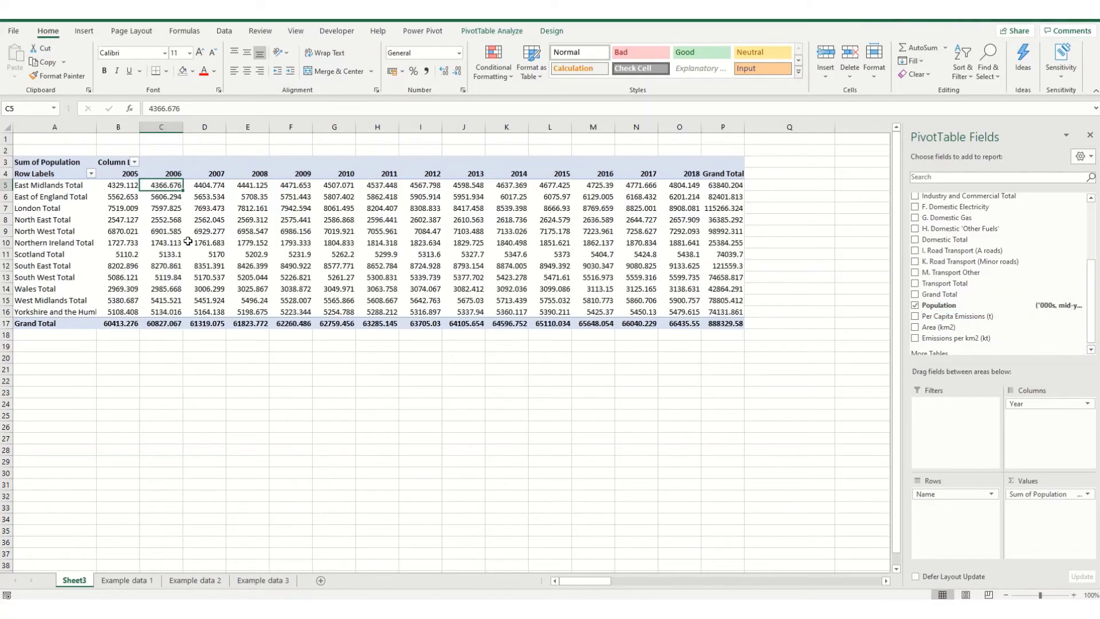
# - Format the Population values as Number with 0 decimal places and a 1000 separator
pyautogui.press('Left')
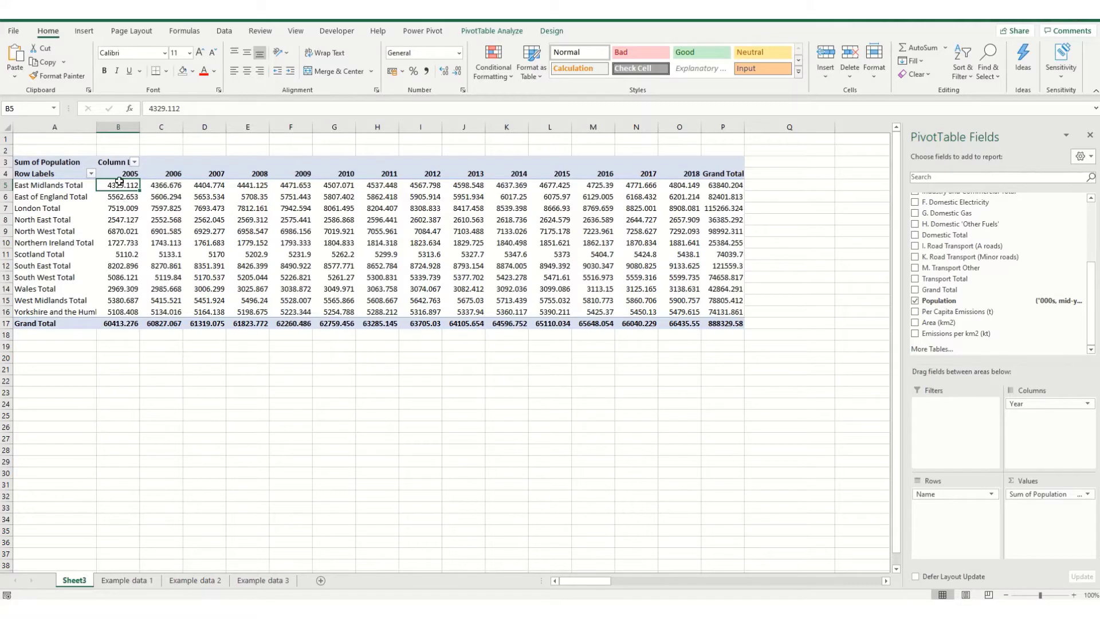
pyautogui.rightClick(122, 188)
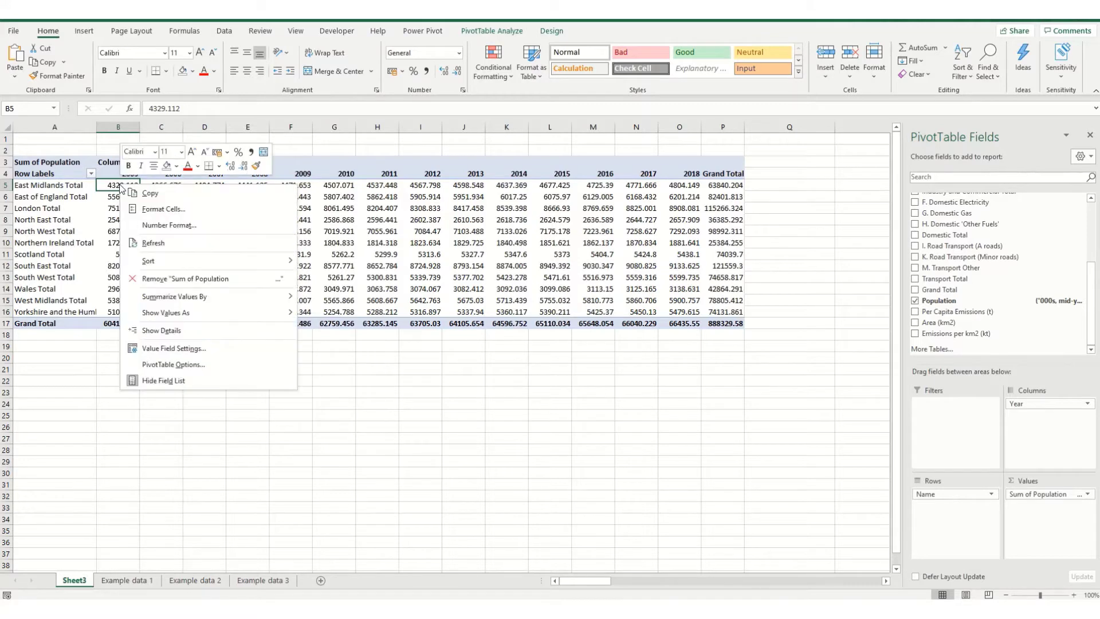
pyautogui.click(169, 350)
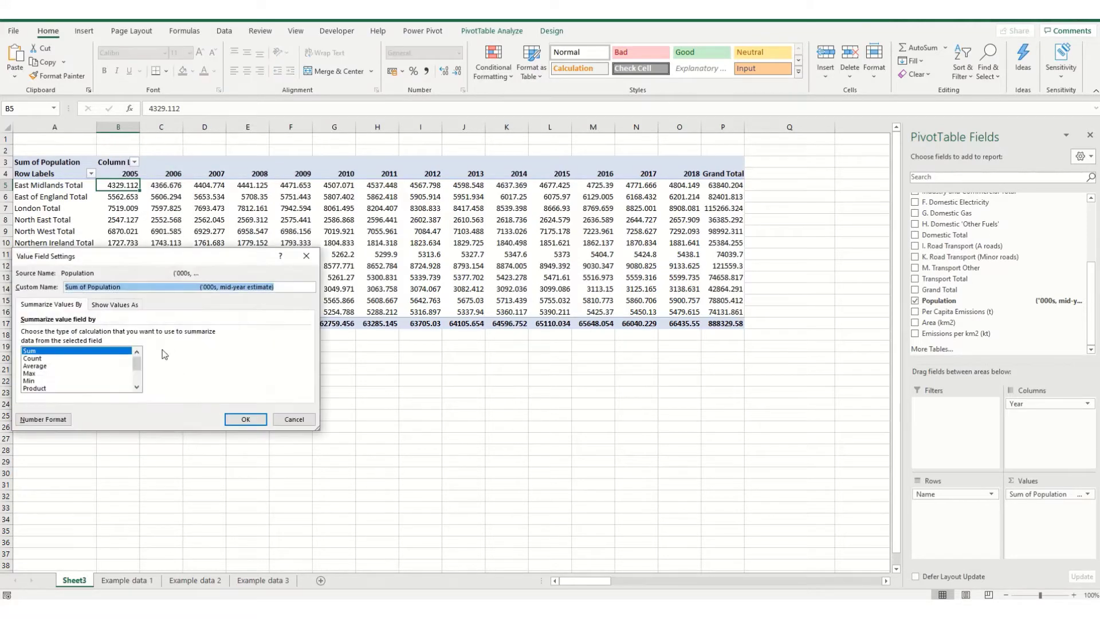
pyautogui.click(51, 424)
pyautogui.click(44, 419)
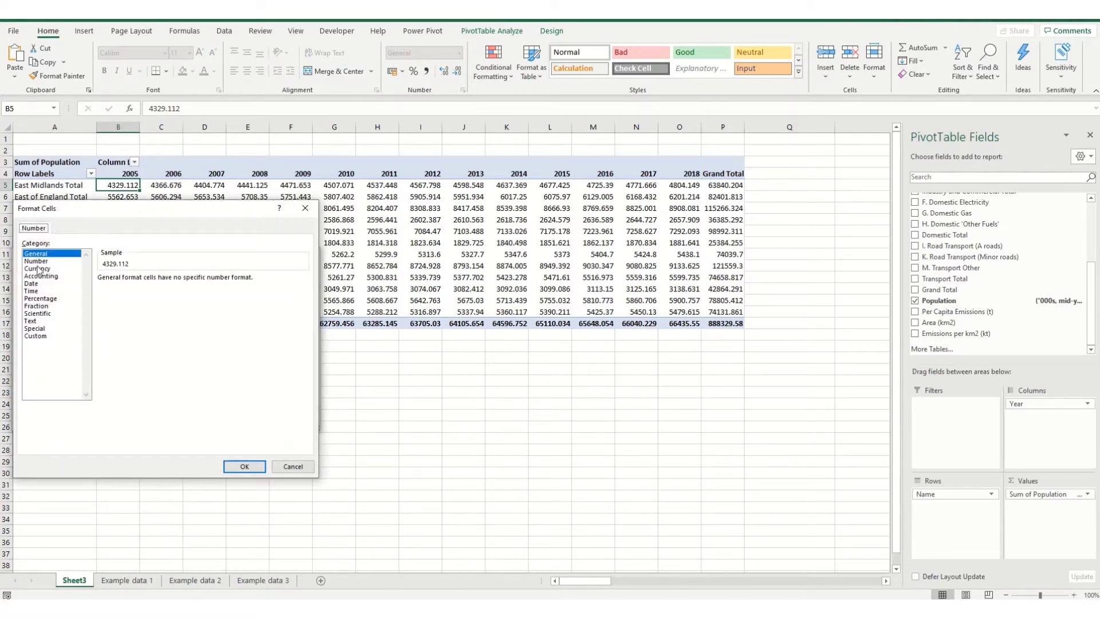
pyautogui.click(35, 261)
pyautogui.click(176, 281)
pyautogui.click(175, 281)
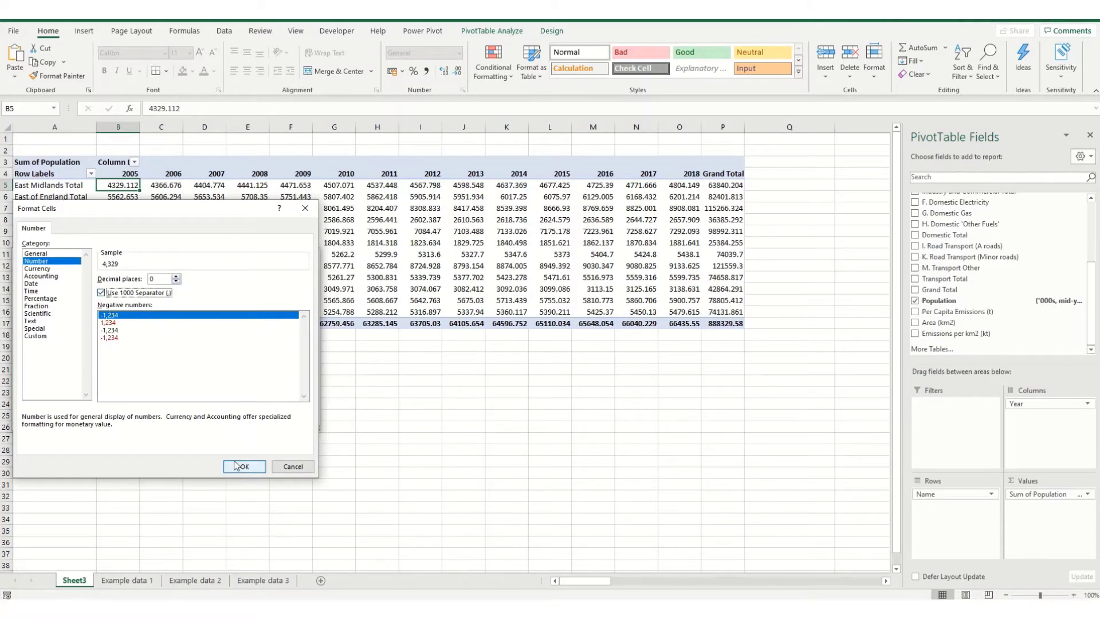
pyautogui.click(236, 469)
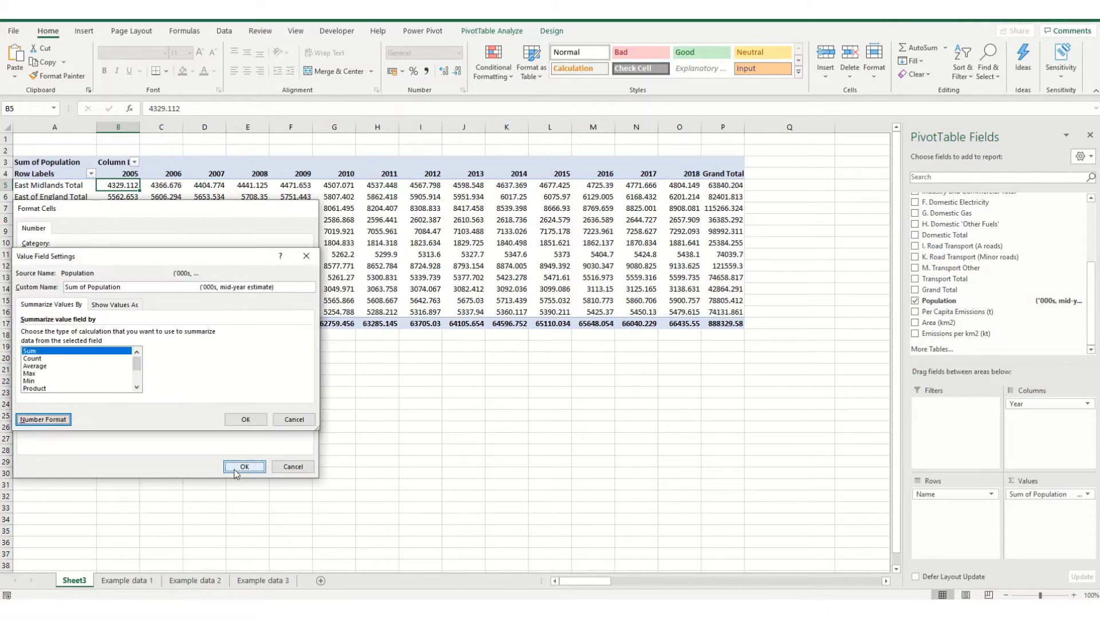
pyautogui.click(245, 421)
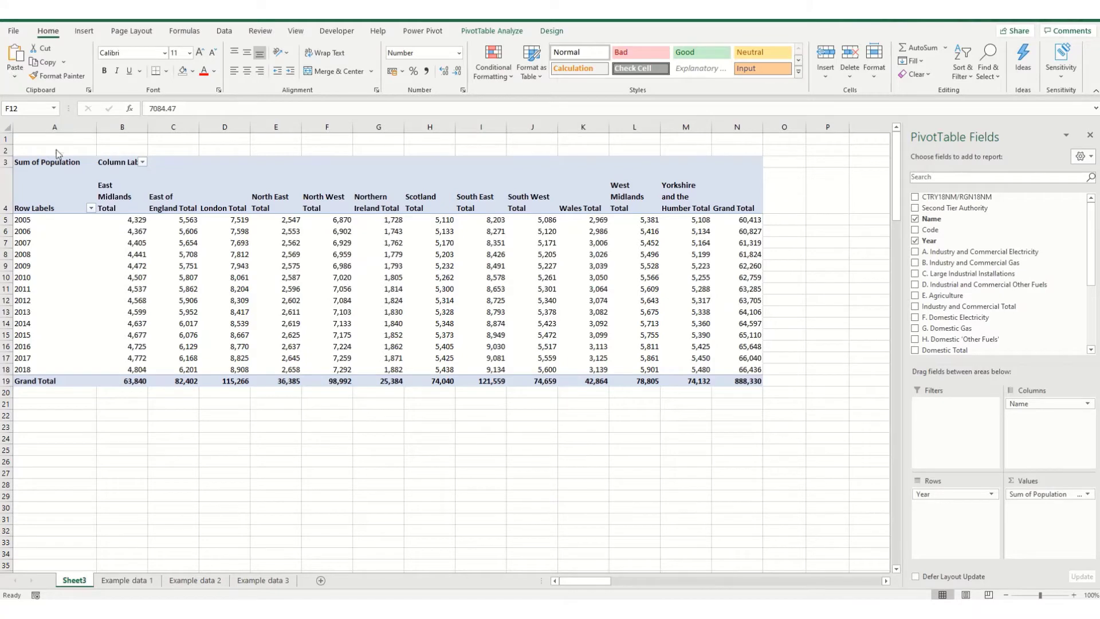
# - Change the value field's Custom Name from 'Sum of Population' with units to 'Population'
pyautogui.rightClick(333, 279)
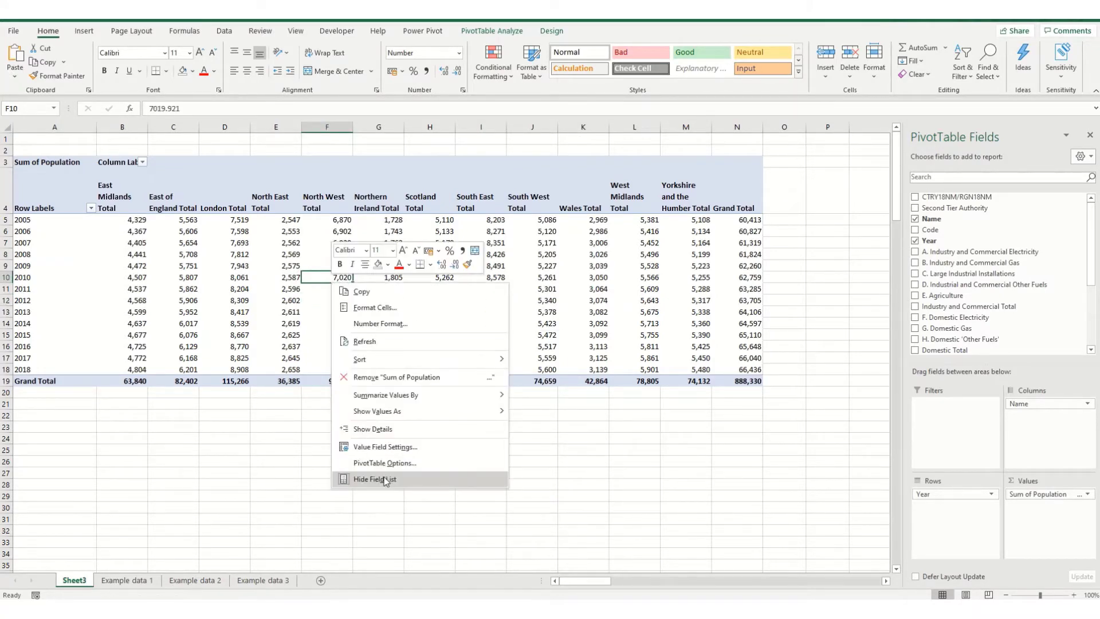
pyautogui.click(390, 450)
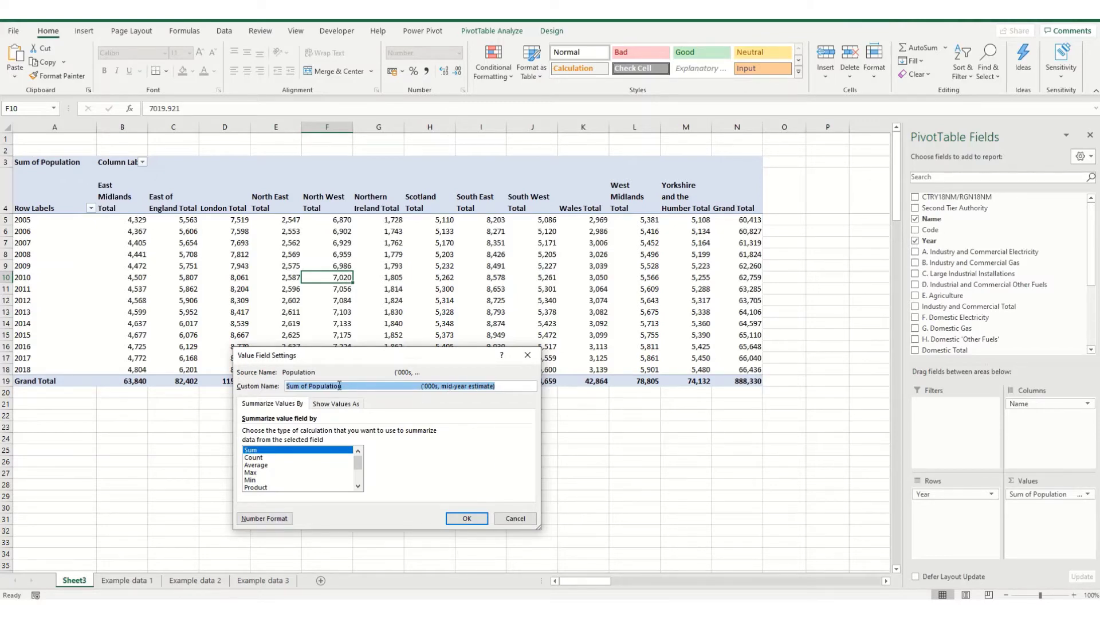
pyautogui.moveTo(310, 387); pyautogui.dragTo(669, 404)
pyautogui.press('Delete')
pyautogui.press('Delete')
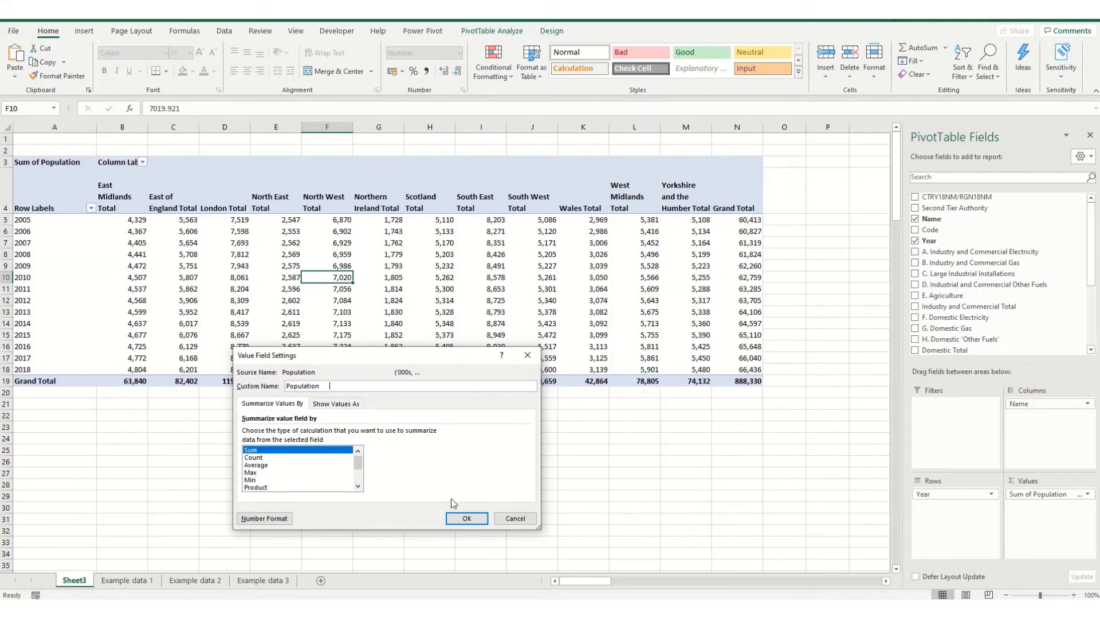
pyautogui.press('BackSpace')
pyautogui.click(456, 517)
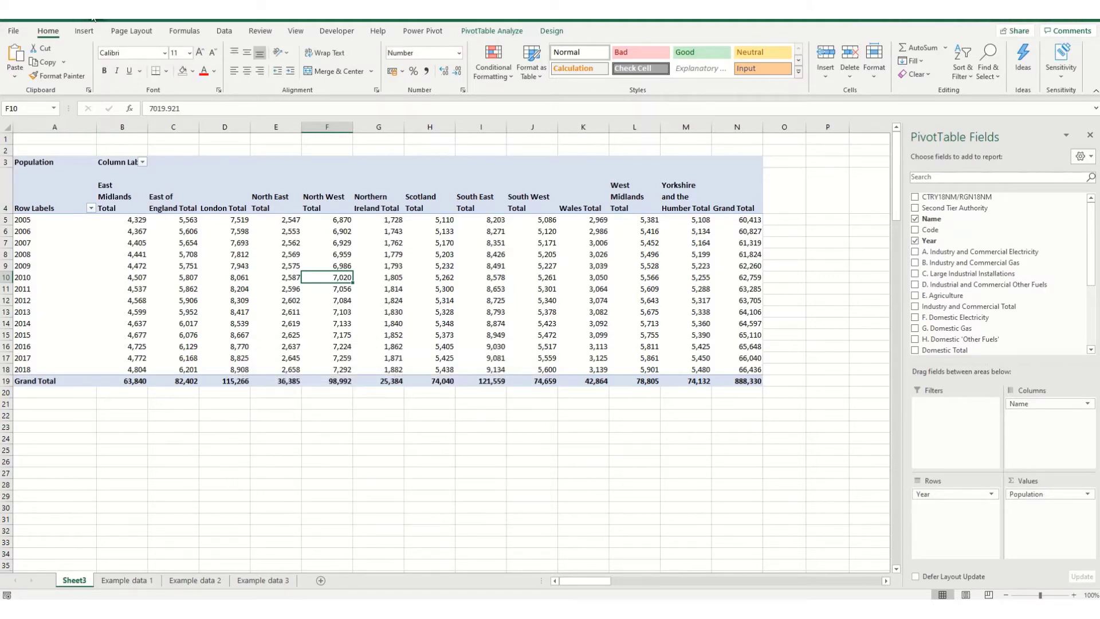
# - Undo the rename and edit the A3 header to read 'Population' in the formula bar
pyautogui.hotkey('ctrl', 'z')
pyautogui.click(50, 162)
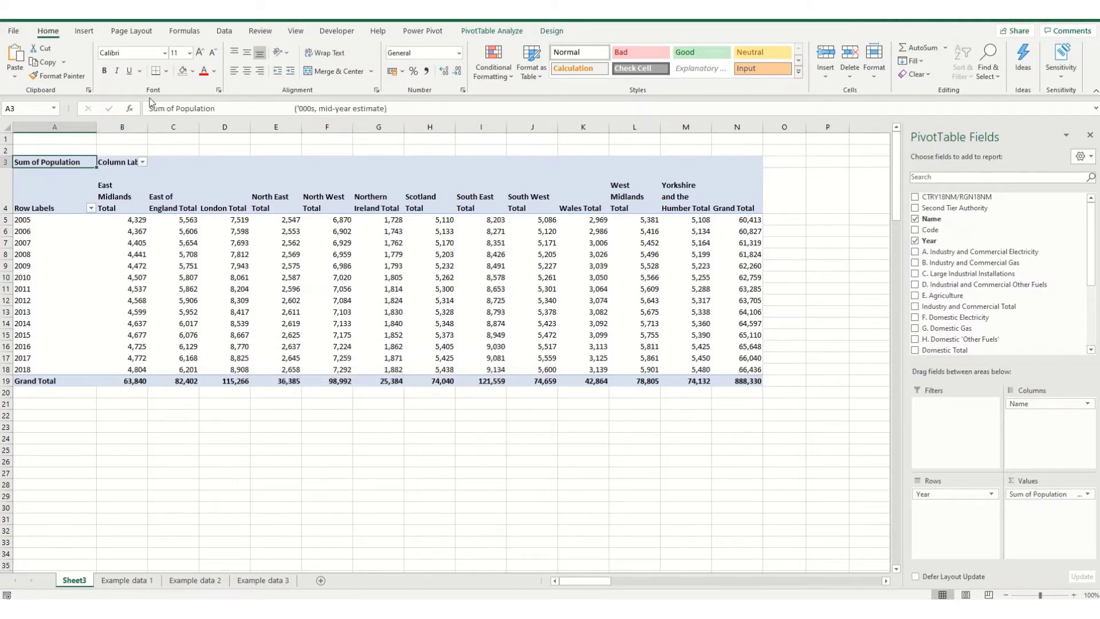
pyautogui.moveTo(176, 109); pyautogui.dragTo(73, 109)
pyautogui.press('BackSpace')
pyautogui.hotkey('shift', 'End')
pyautogui.press('Delete')
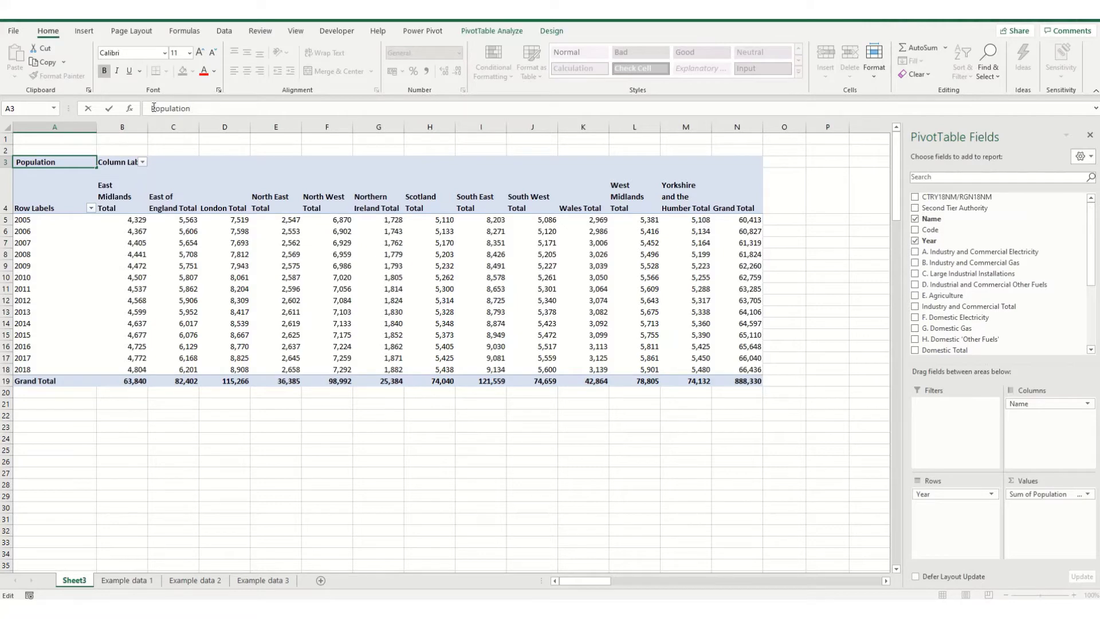
pyautogui.press('Return')
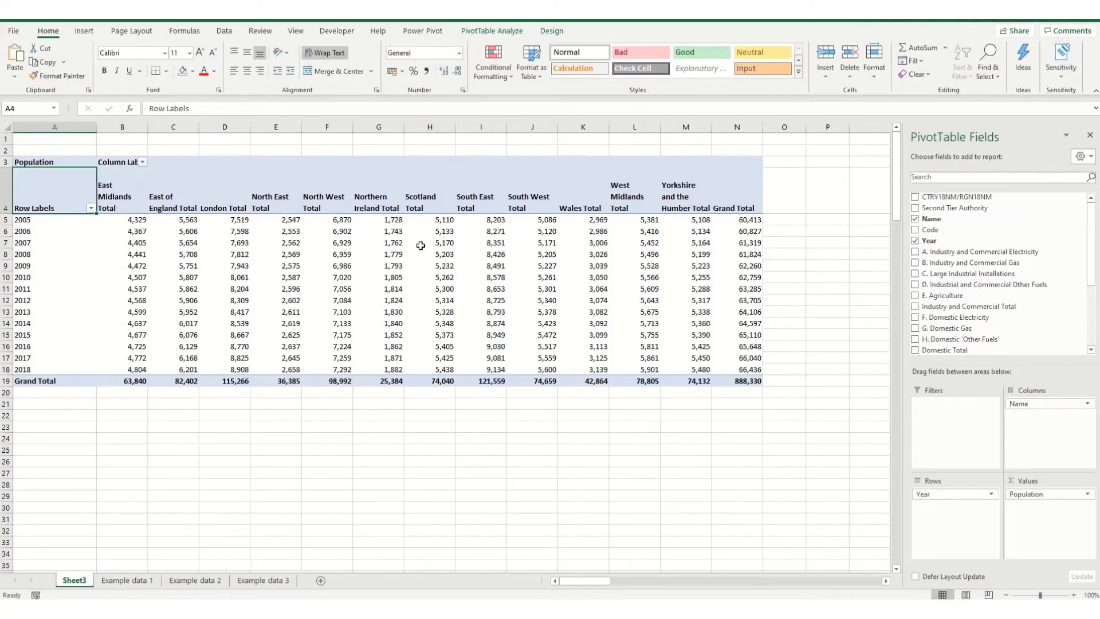
# - Shorten the 'East of England Total' column heading to 'East of England'
pyautogui.click(155, 197)
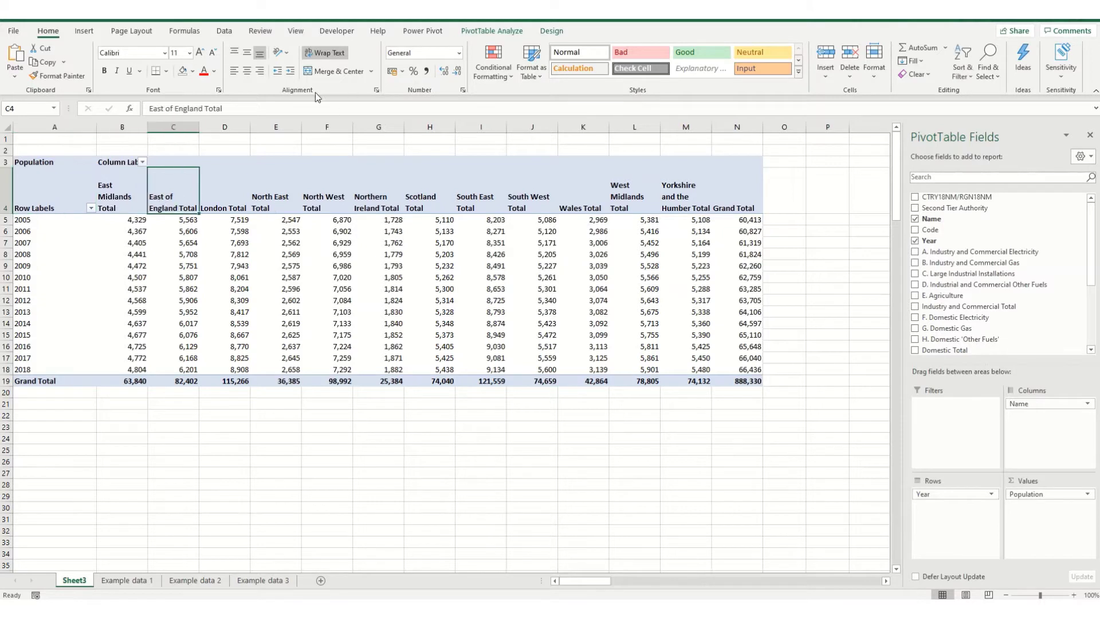
pyautogui.doubleClick(213, 109)
pyautogui.press('BackSpace')
pyautogui.press('BackSpace')
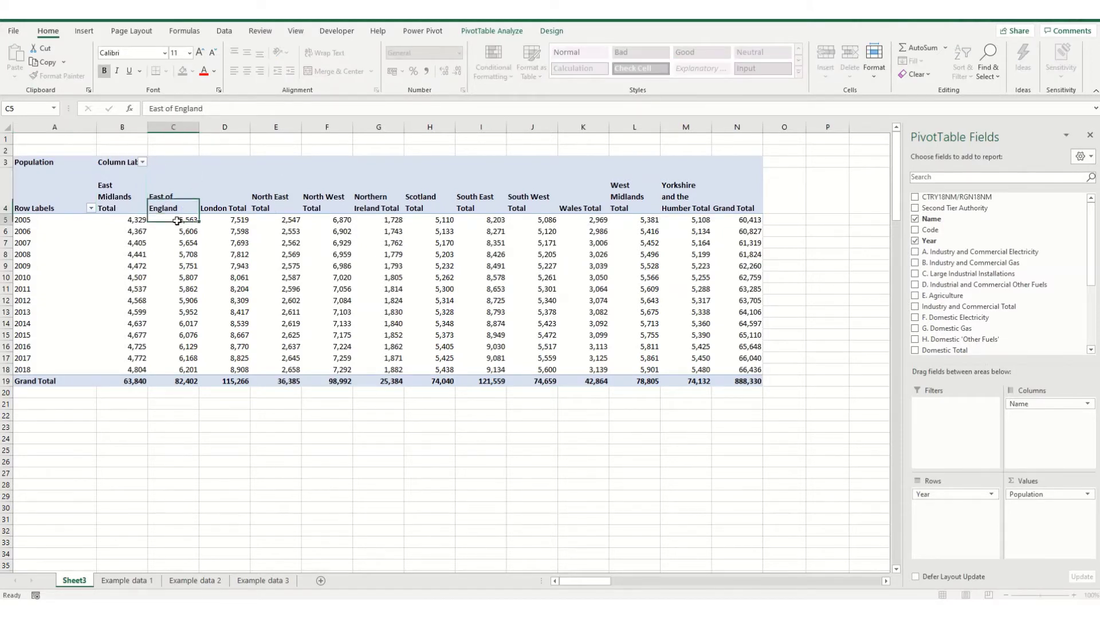
pyautogui.press('Return')
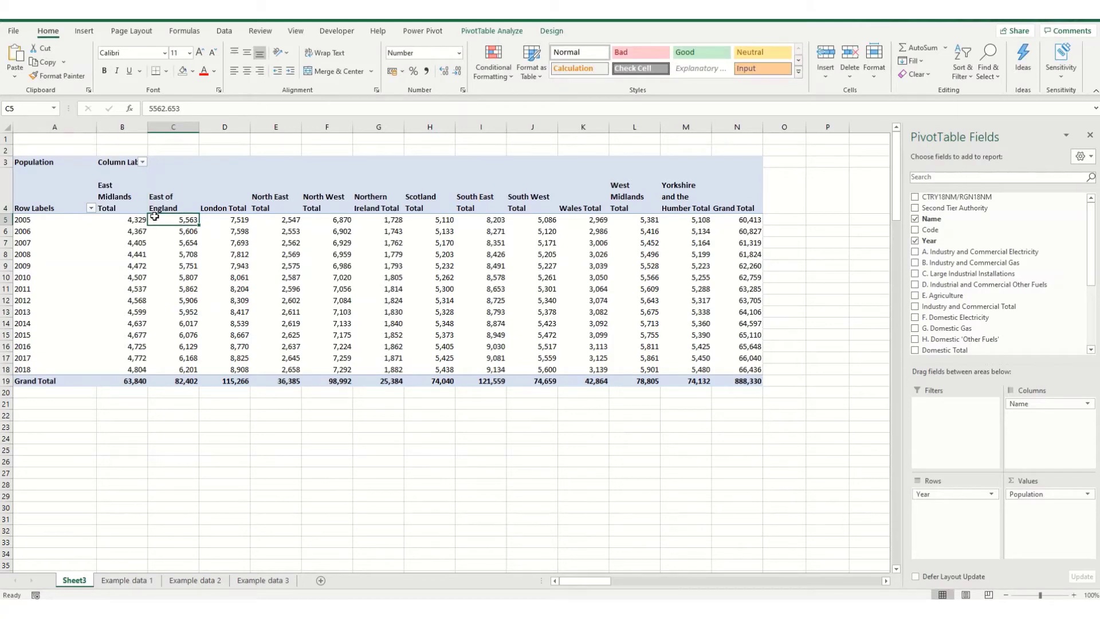
pyautogui.moveTo(154, 217)
pyautogui.press('Up')
pyautogui.press('Right')
pyautogui.press('Right')
pyautogui.press('Right')
pyautogui.press('Right')
pyautogui.press('Right')
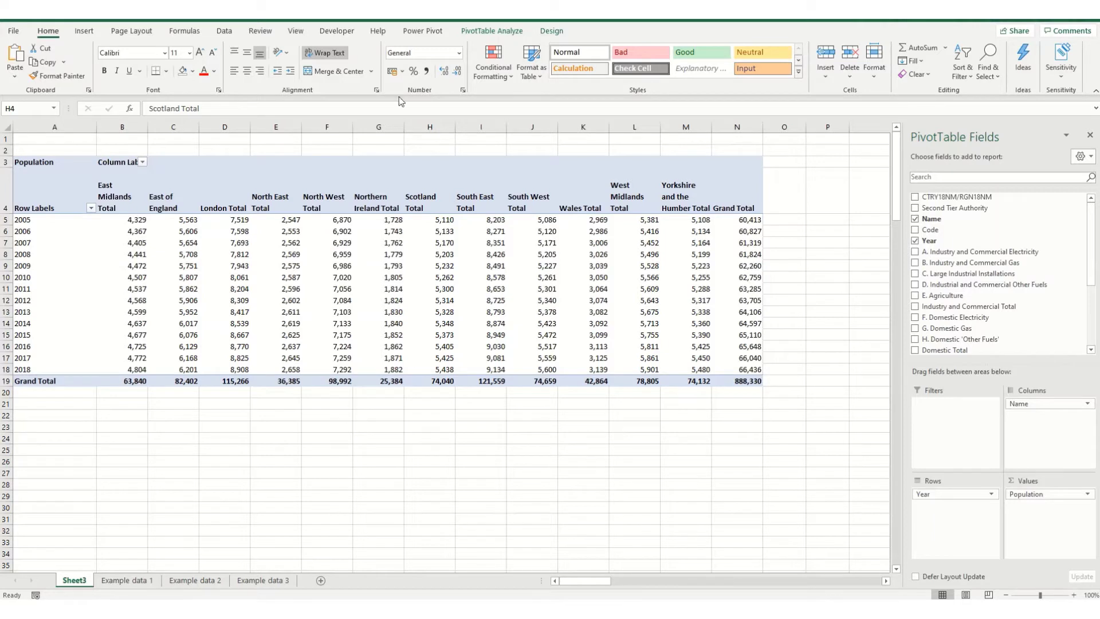
# - Review the Subtotals and Grand Totals options and set the report layout to Outline Form
pyautogui.click(547, 33)
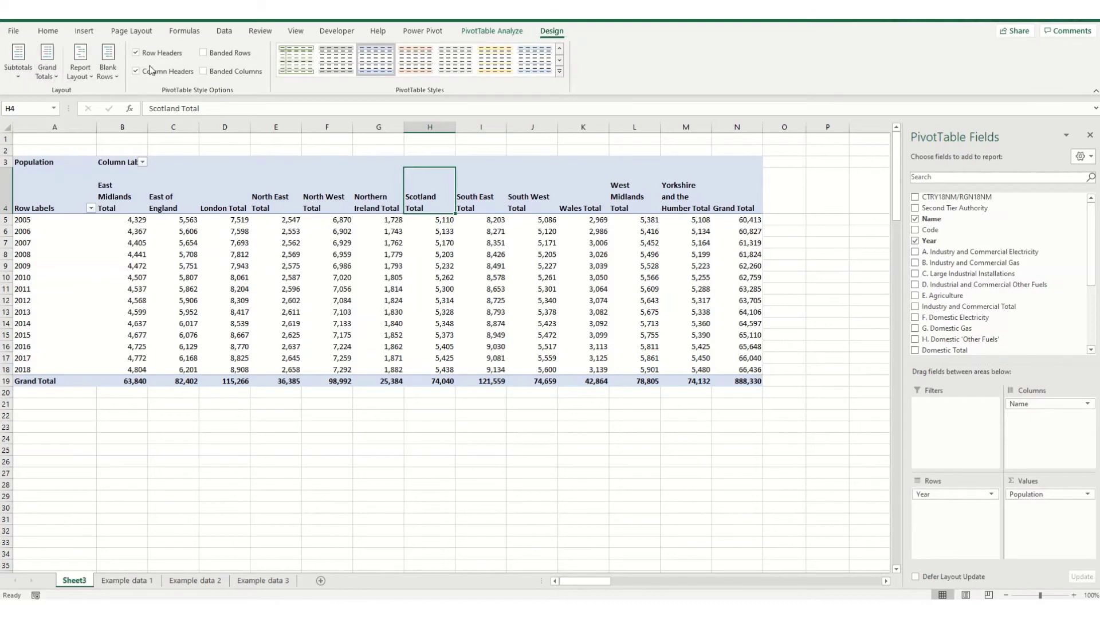
pyautogui.click(20, 76)
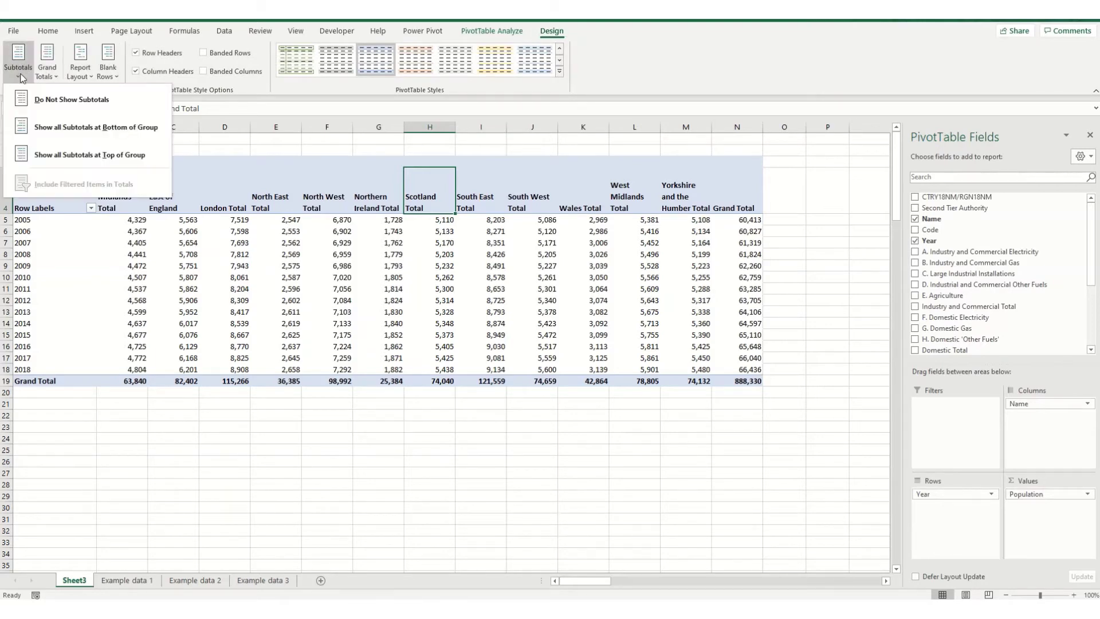
pyautogui.click(48, 76)
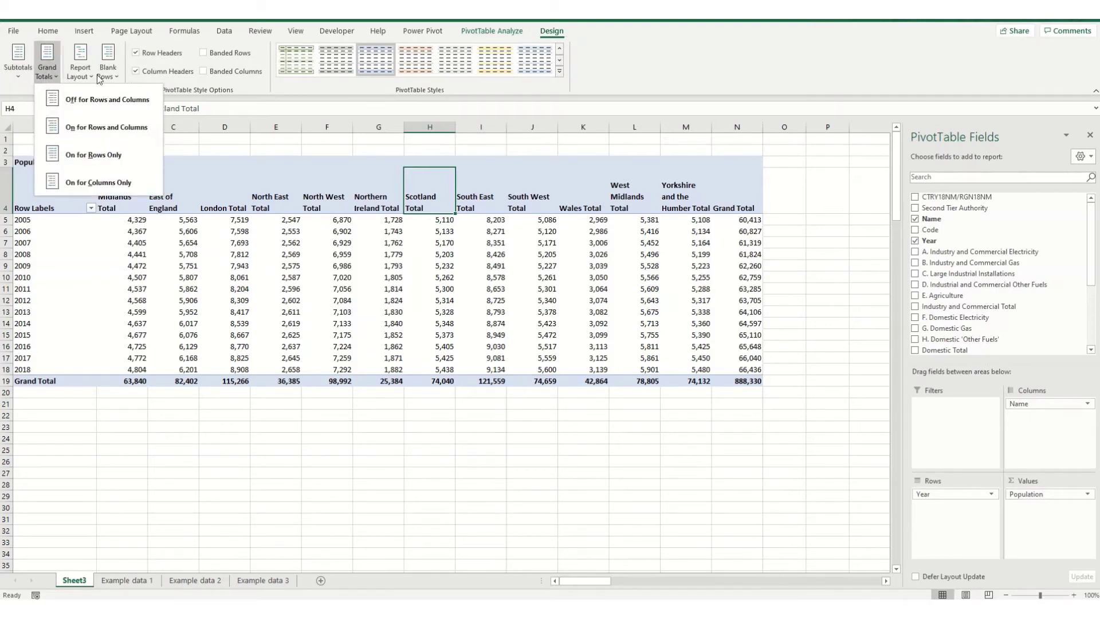
pyautogui.click(78, 77)
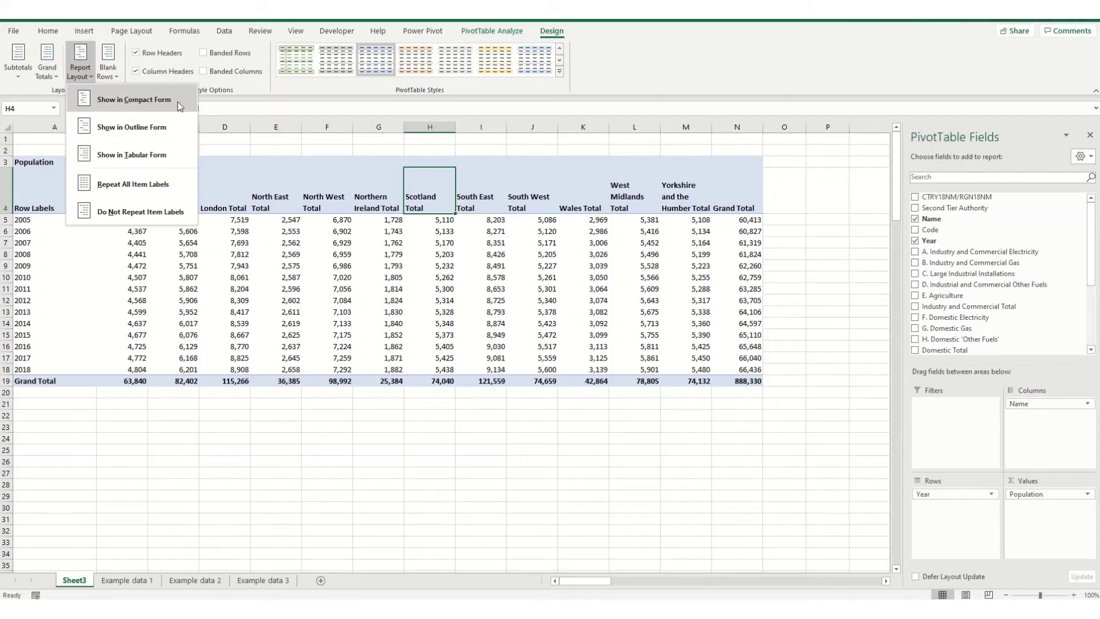
pyautogui.click(105, 127)
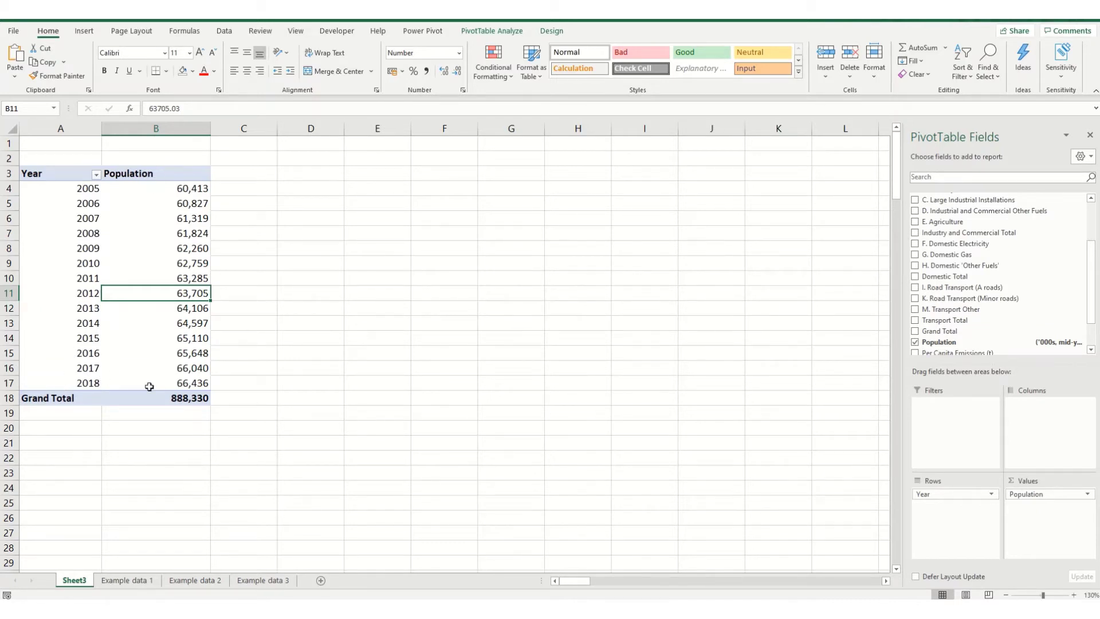
# - Display yearly Population as % of Grand Total, from 6.80% in 2005 to 7.48% in 2018
pyautogui.moveTo(147, 400)
pyautogui.moveTo(168, 366)
pyautogui.click(1088, 500)
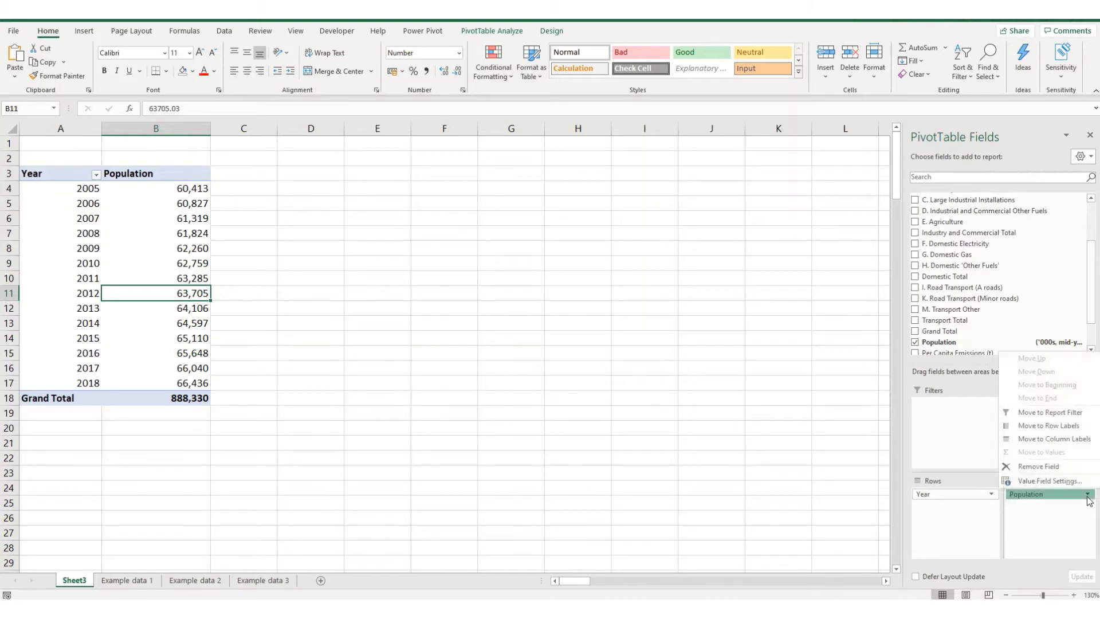
pyautogui.click(1047, 482)
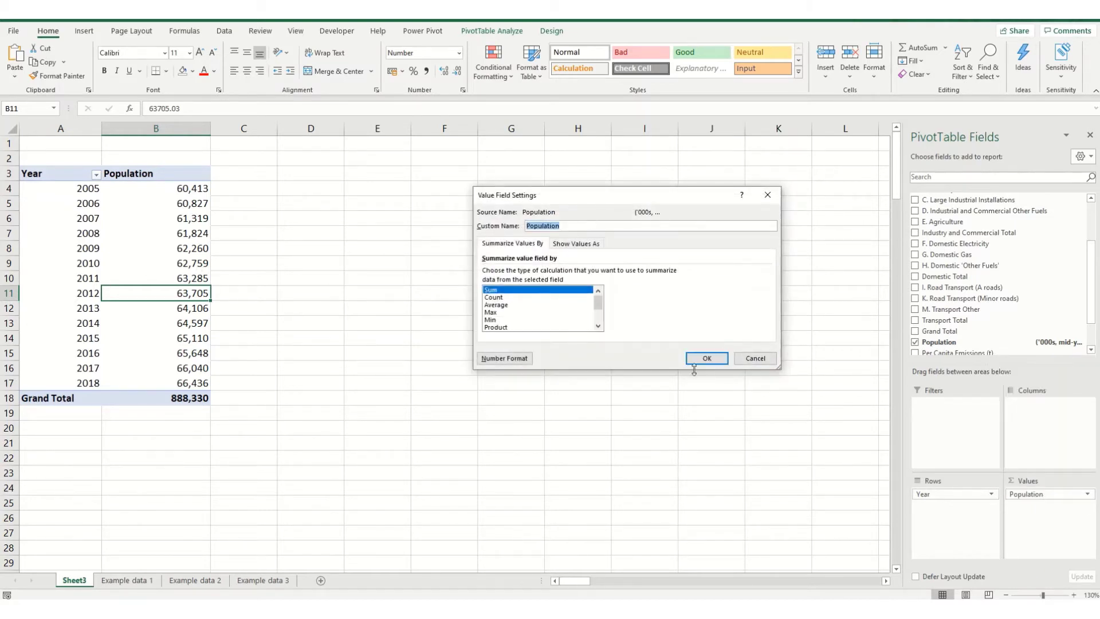
pyautogui.click(755, 358)
pyautogui.rightClick(179, 256)
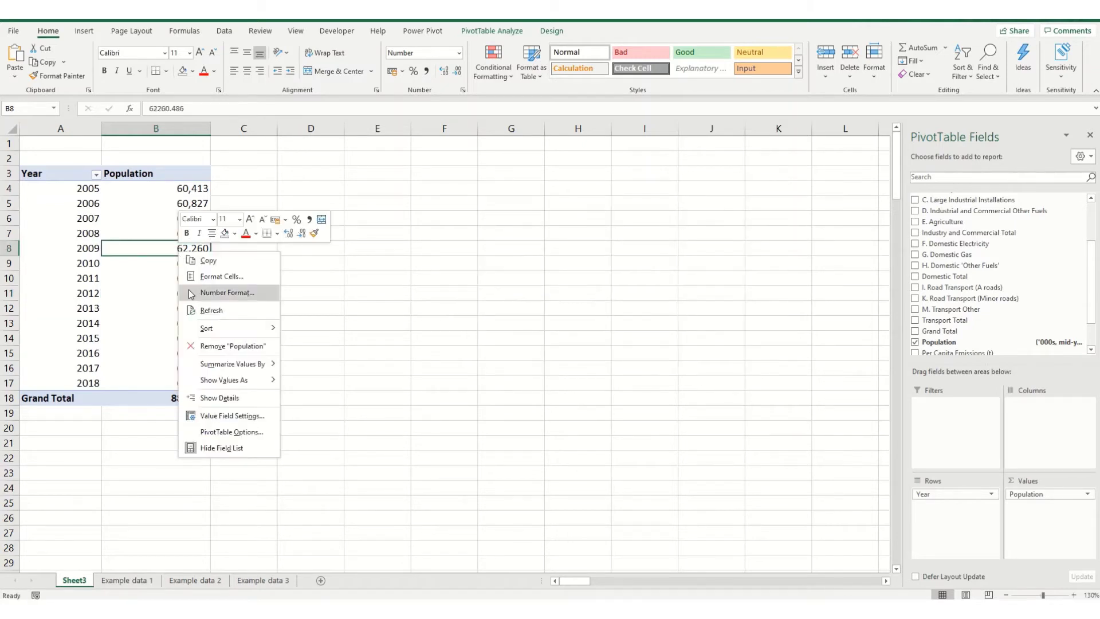
pyautogui.click(235, 416)
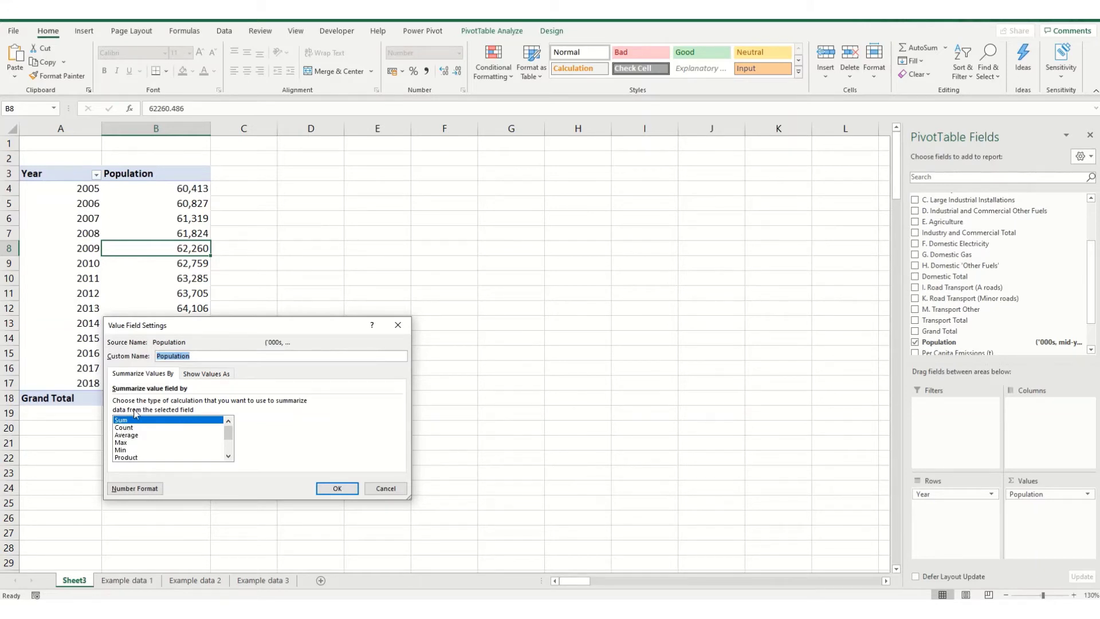
pyautogui.click(202, 373)
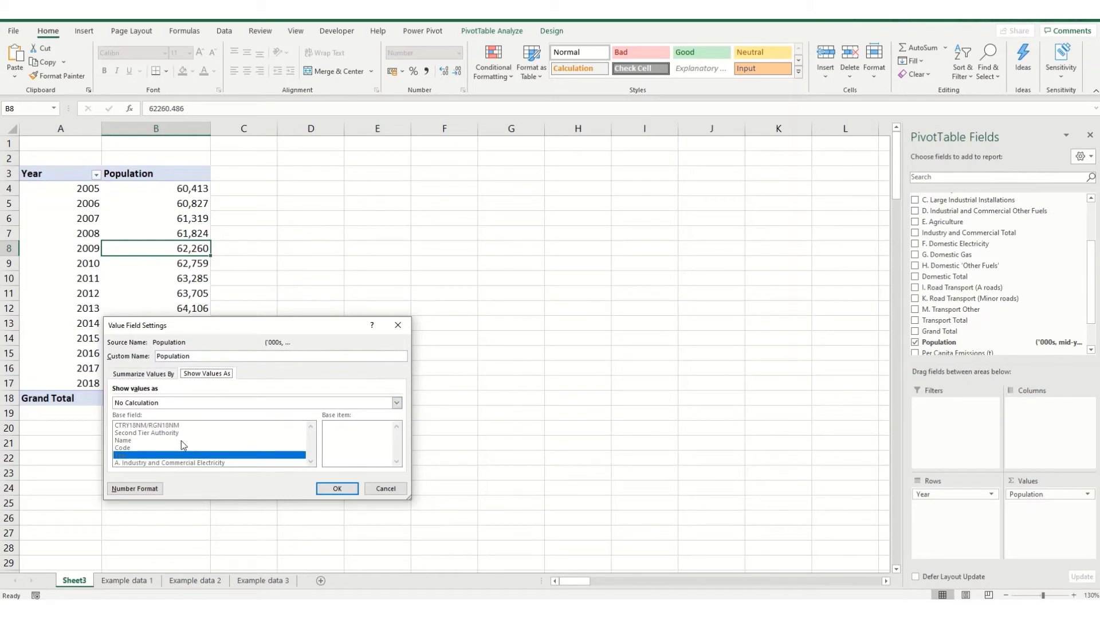
pyautogui.click(176, 403)
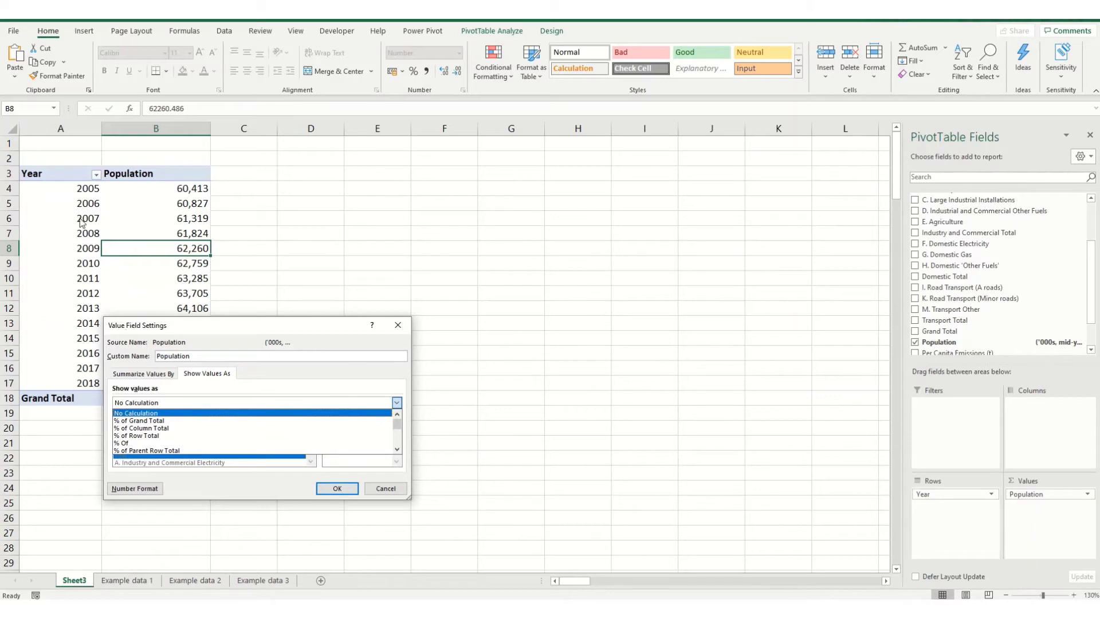
pyautogui.click(150, 420)
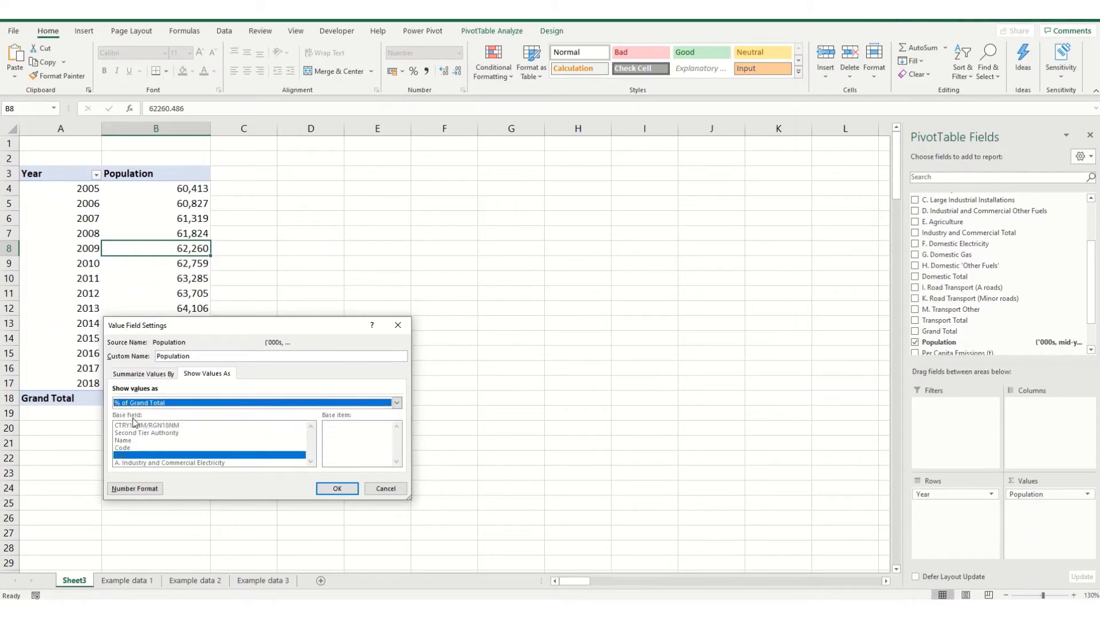
pyautogui.click(338, 488)
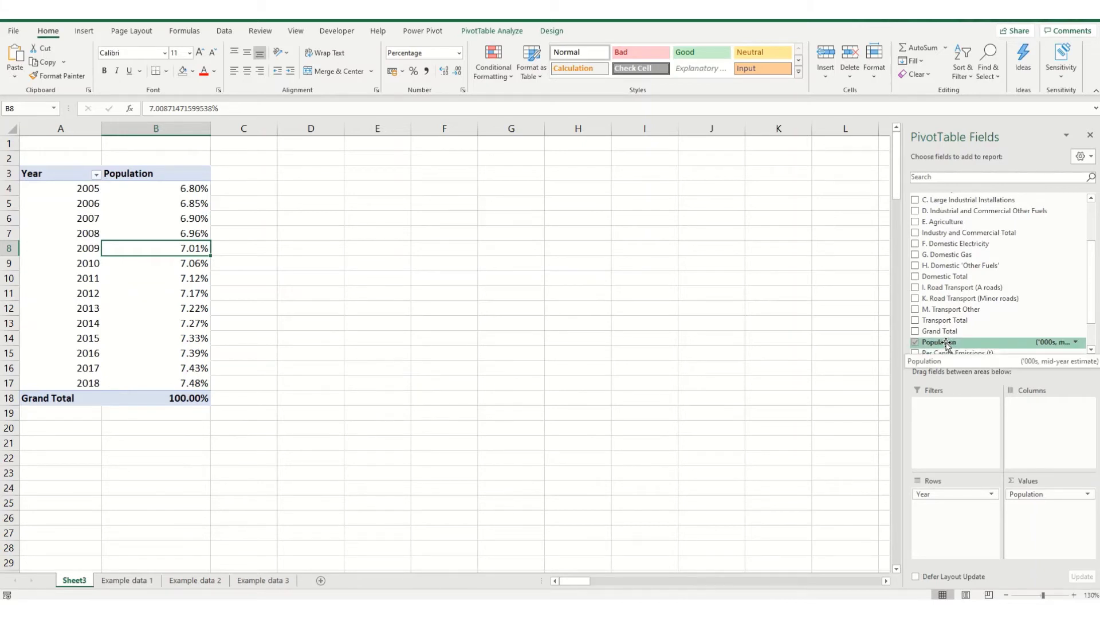
# - Add Population to Values a second time and place Sum of Population above the percentage field
pyautogui.moveTo(946, 345); pyautogui.dragTo(1032, 511)
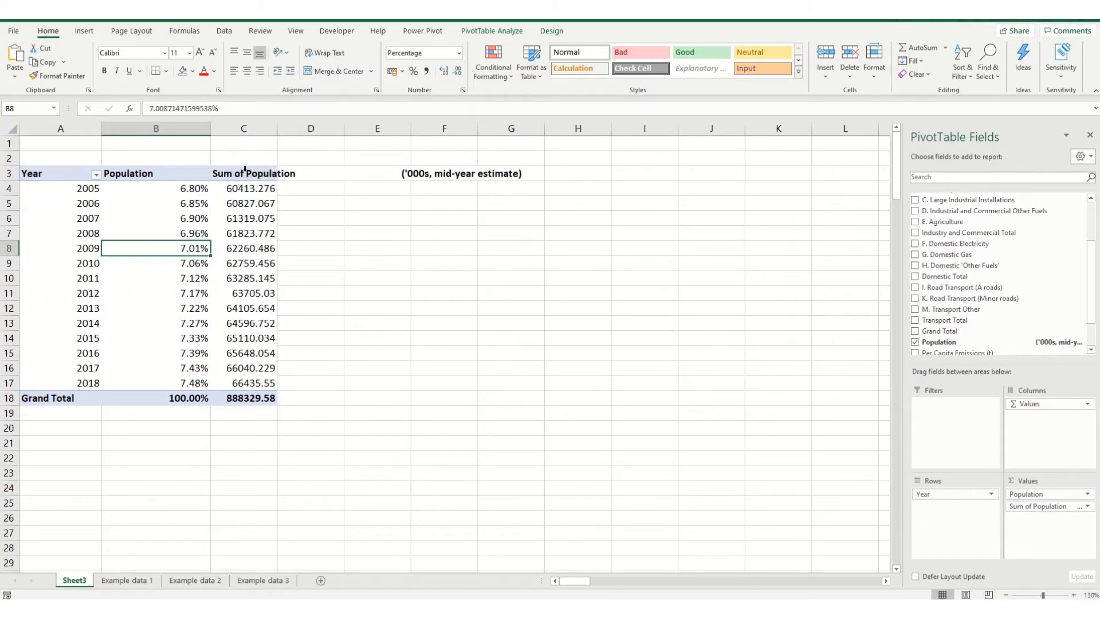
pyautogui.moveTo(1060, 495); pyautogui.dragTo(1051, 523)
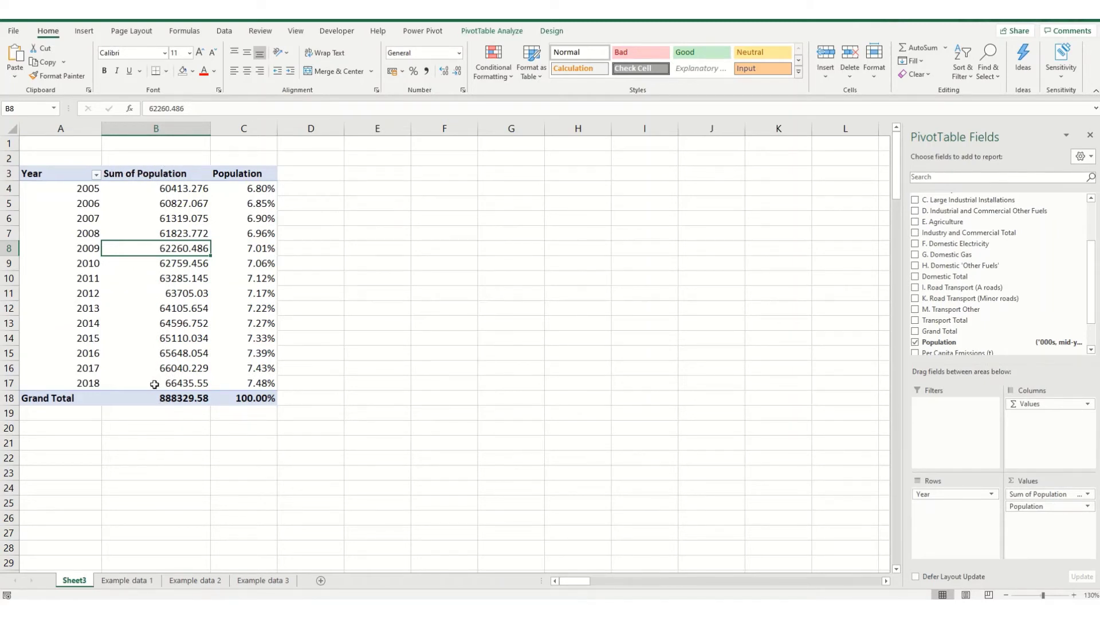
pyautogui.moveTo(238, 362)
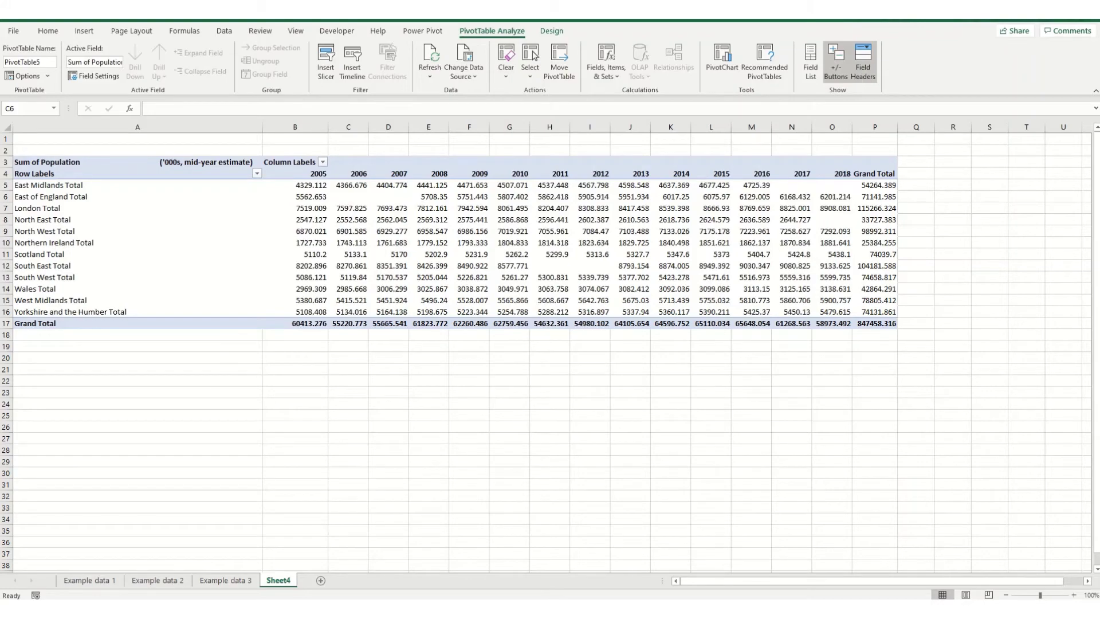
# - Go to Sheet4, the pivot summing Population by region across 2005–2018
pyautogui.click(232, 581)
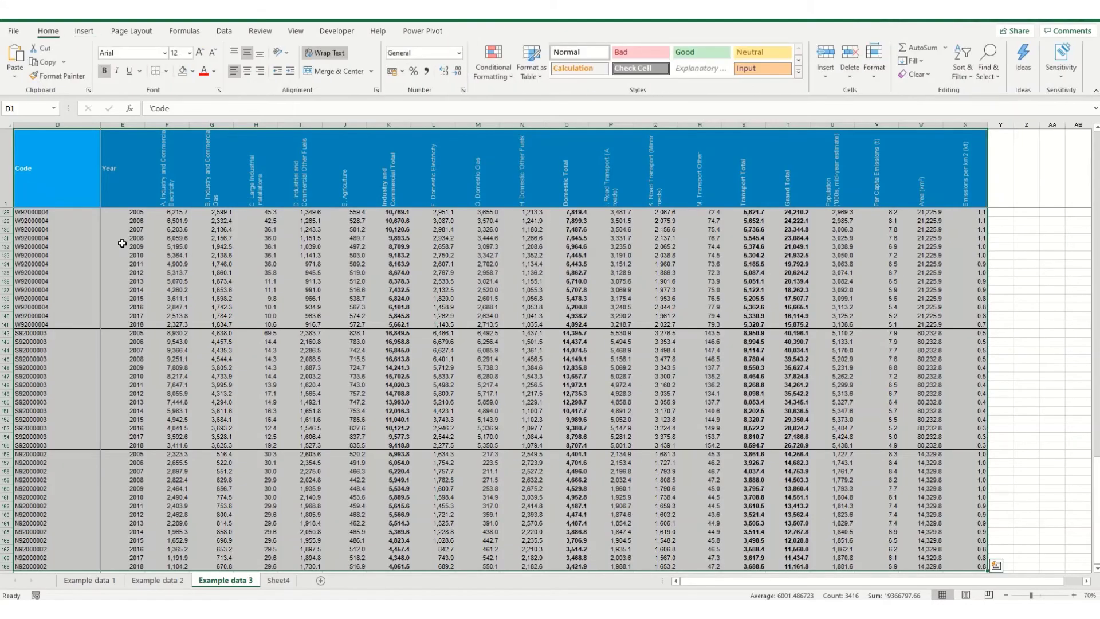
pyautogui.scroll(9, 120, 247)
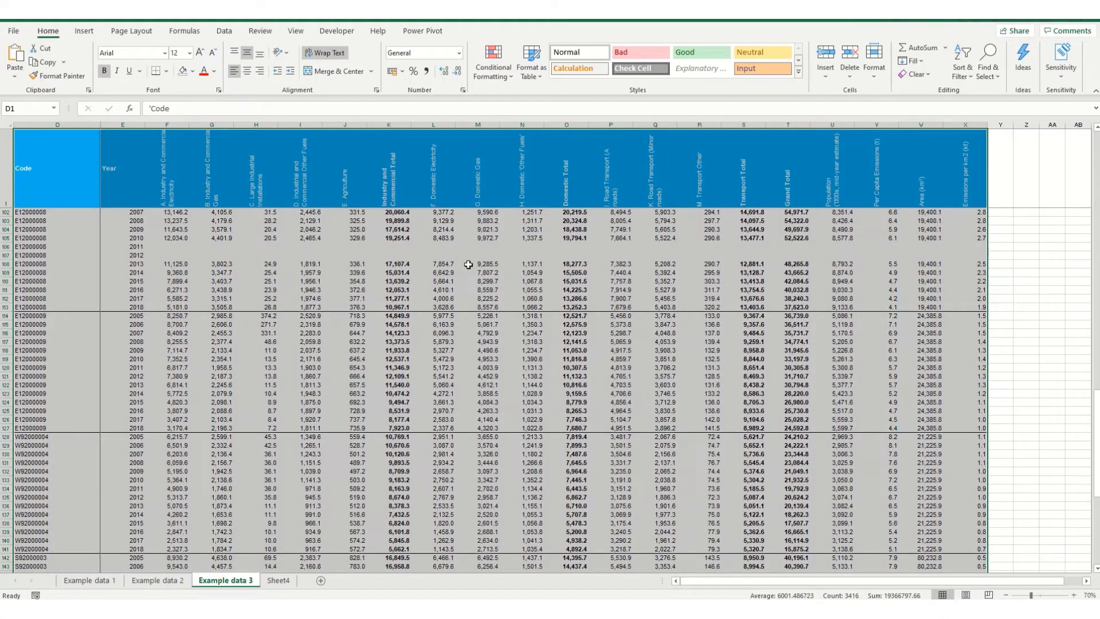
pyautogui.click(279, 581)
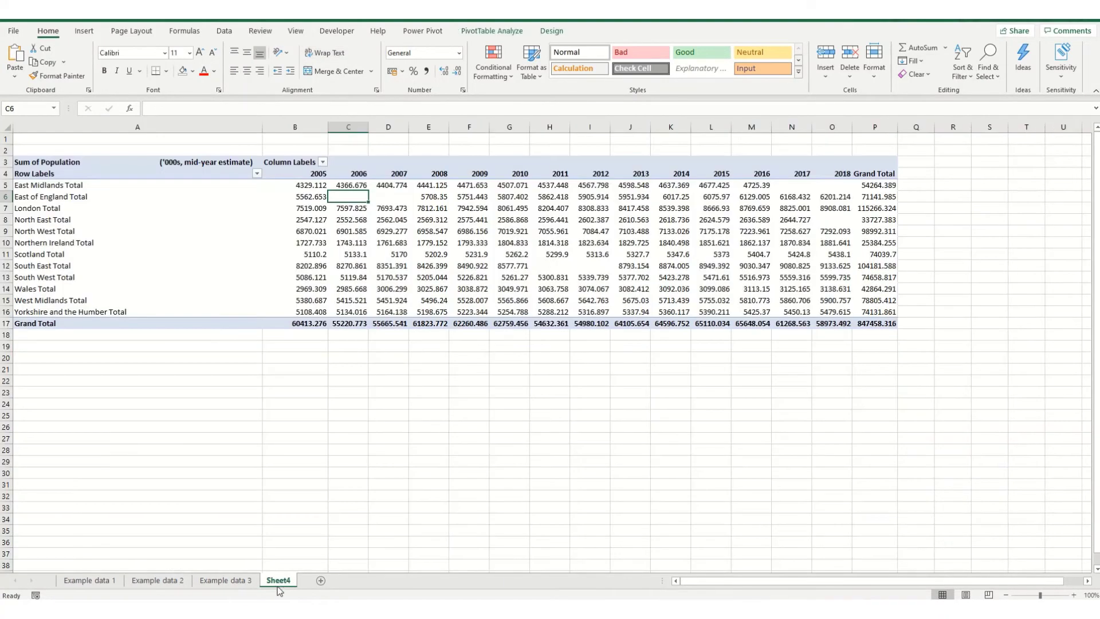
# - In the Sheet4 PivotTable Options, set empty cells to show 0
pyautogui.rightClick(348, 208)
pyautogui.click(400, 391)
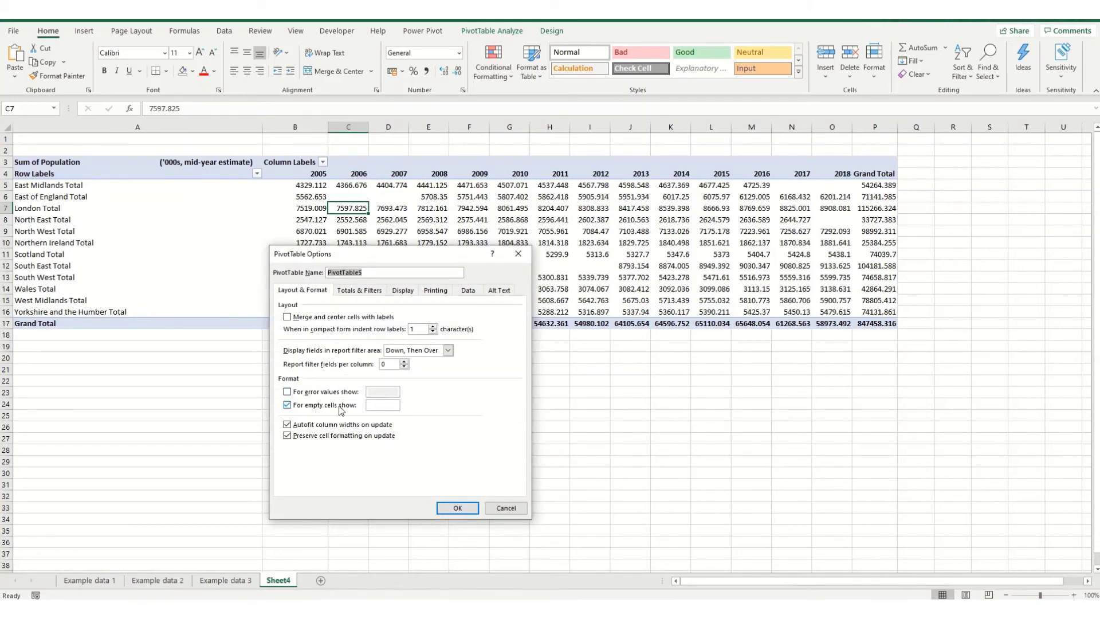
pyautogui.click(377, 408)
pyautogui.write('0')
pyautogui.click(451, 508)
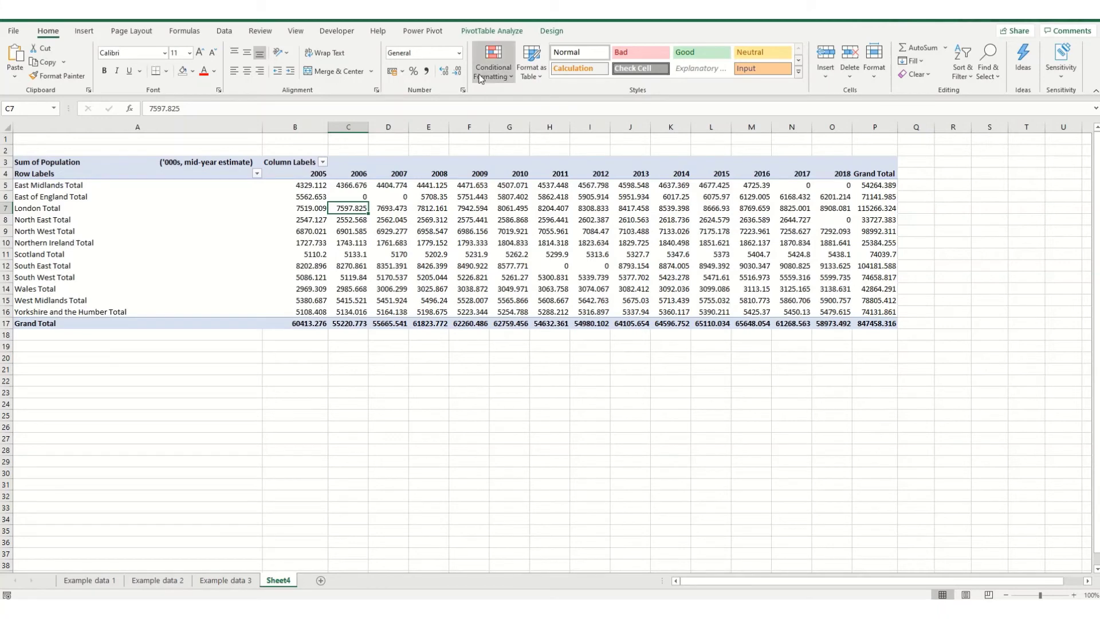
pyautogui.click(458, 53)
pyautogui.click(300, 272)
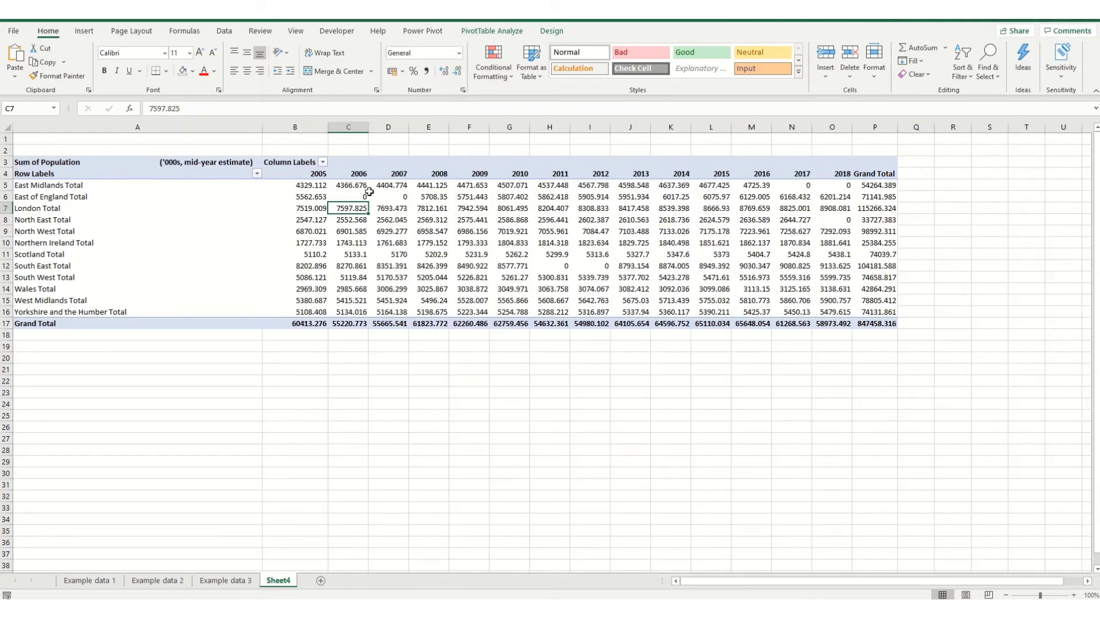
# - Apply the Accounting number format to the pivot values in B5:P17
pyautogui.moveTo(304, 182); pyautogui.dragTo(885, 324)
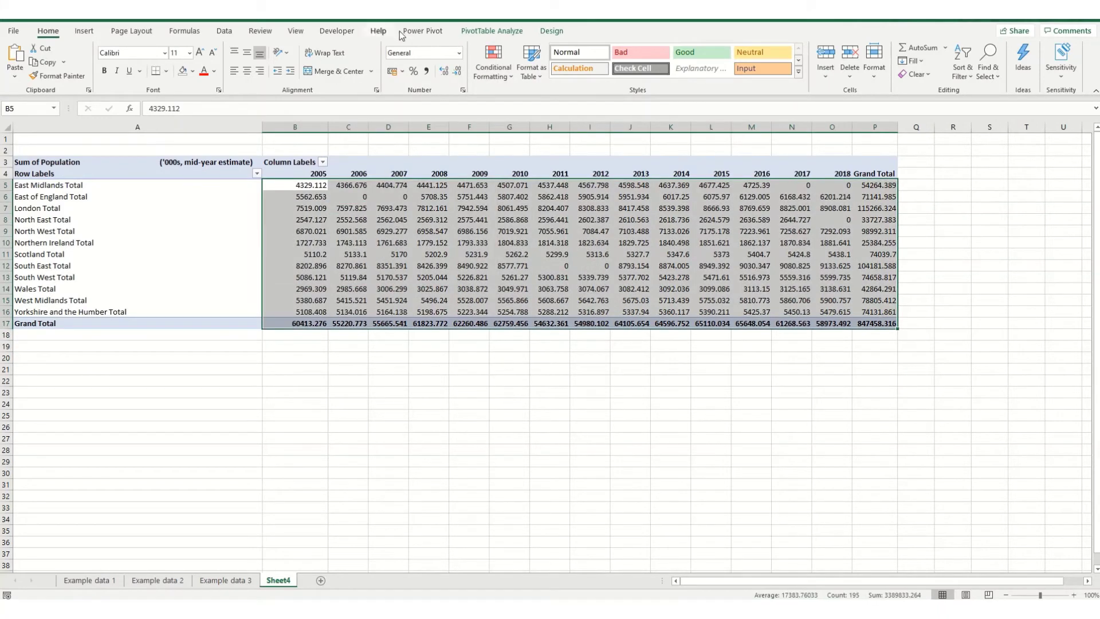
pyautogui.click(459, 53)
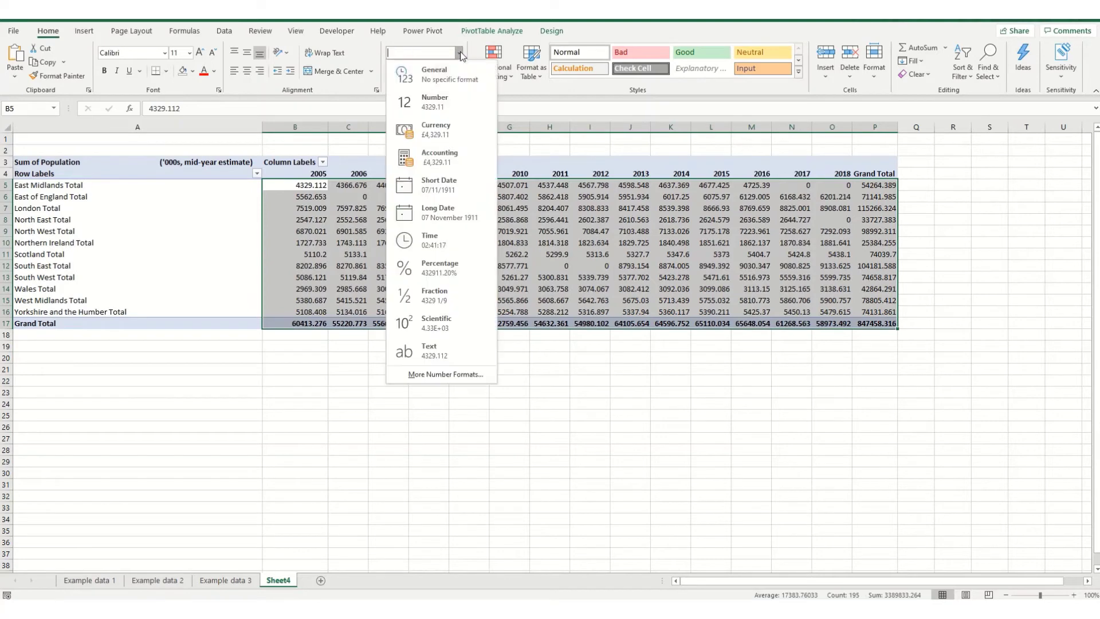
pyautogui.click(416, 156)
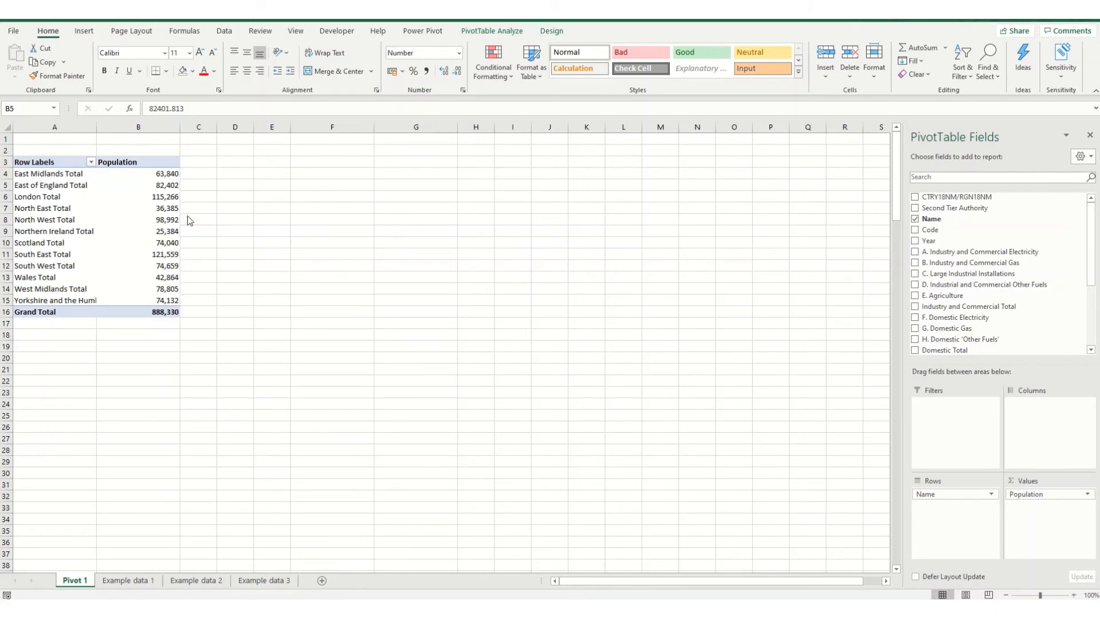
# - Select the Scotland Total value in cell B10 of Pivot 1
pyautogui.rightClick(160, 244)
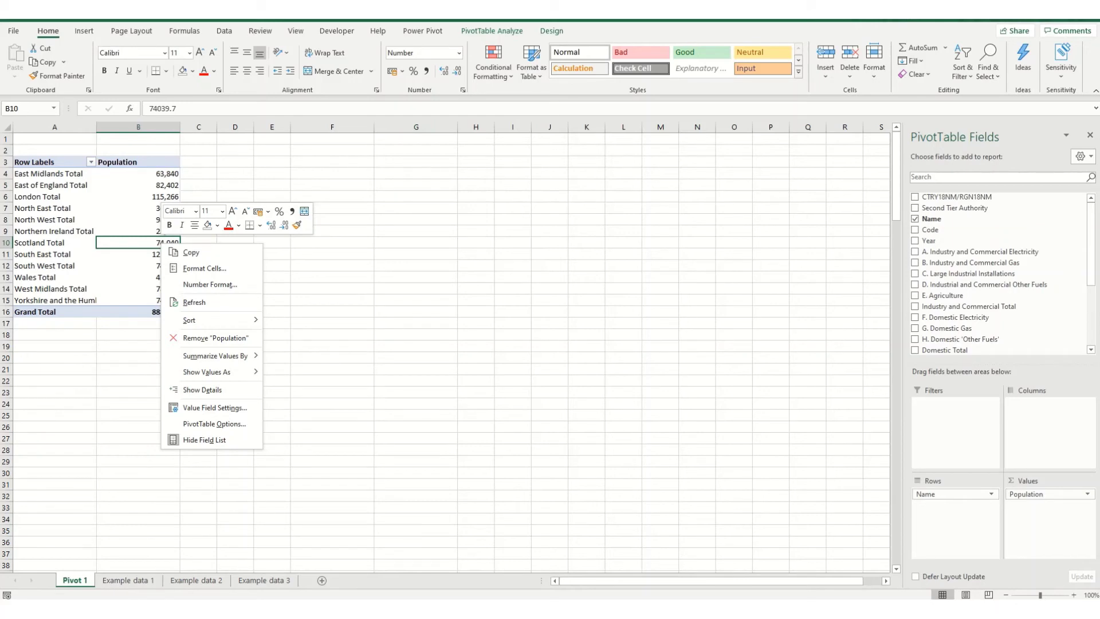
pyautogui.click(245, 236)
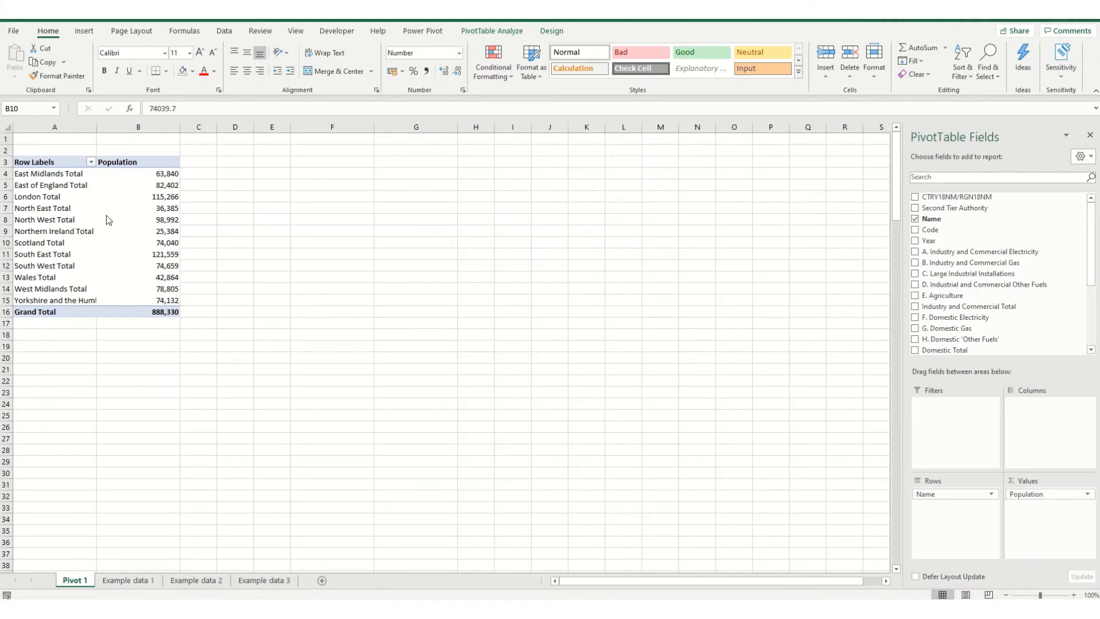
pyautogui.click(135, 242)
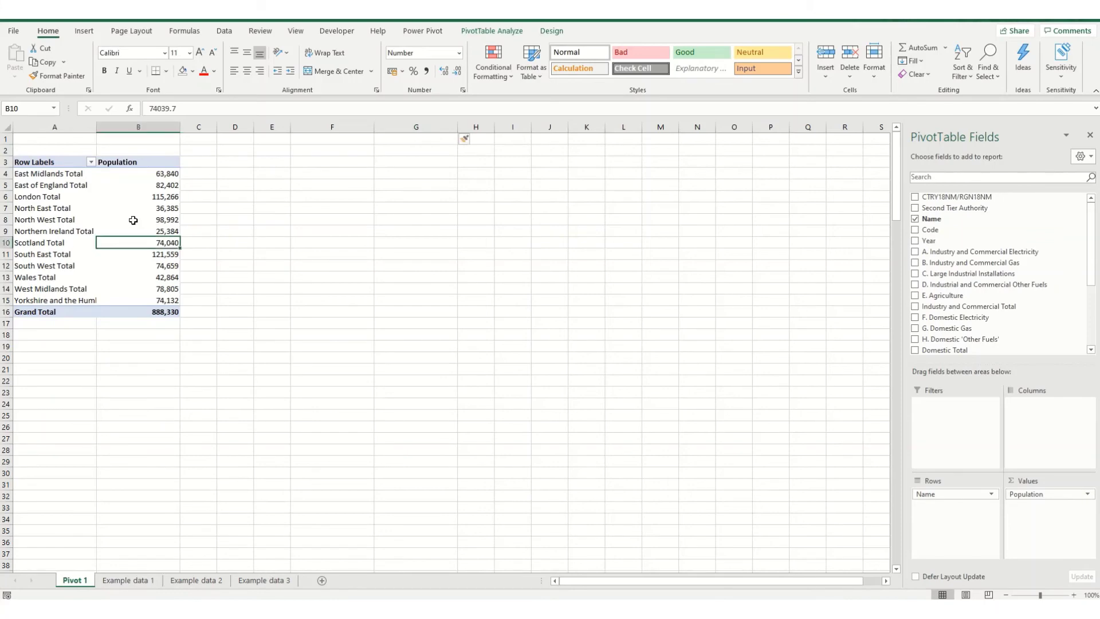
# - Permanently delete the Example data 1 sheet from the workbook
pyautogui.rightClick(134, 584)
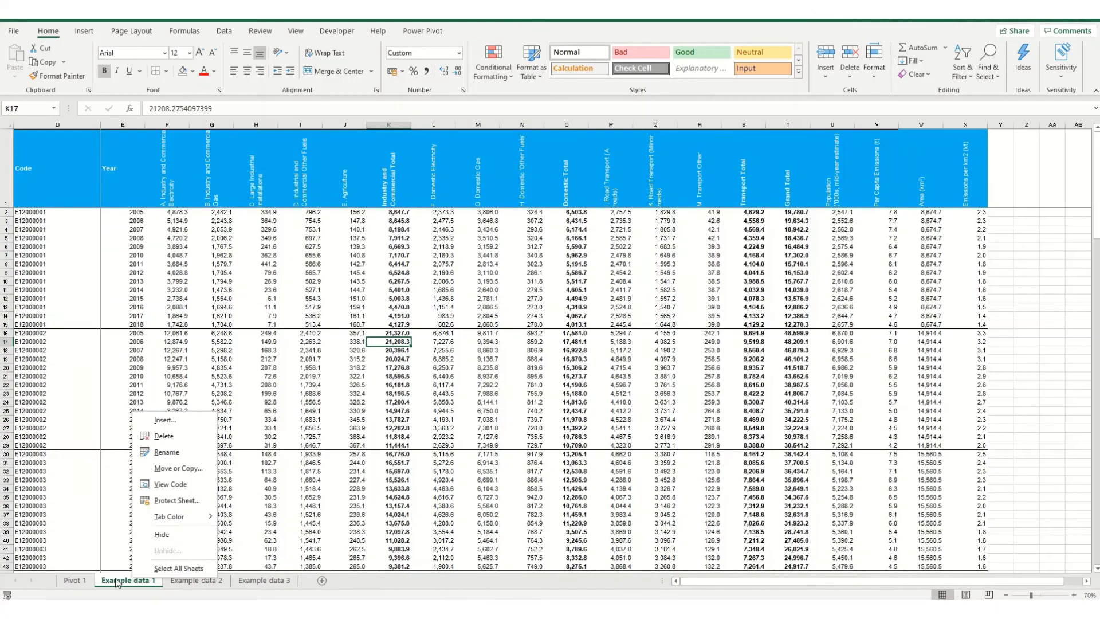
pyautogui.click(157, 437)
pyautogui.click(530, 340)
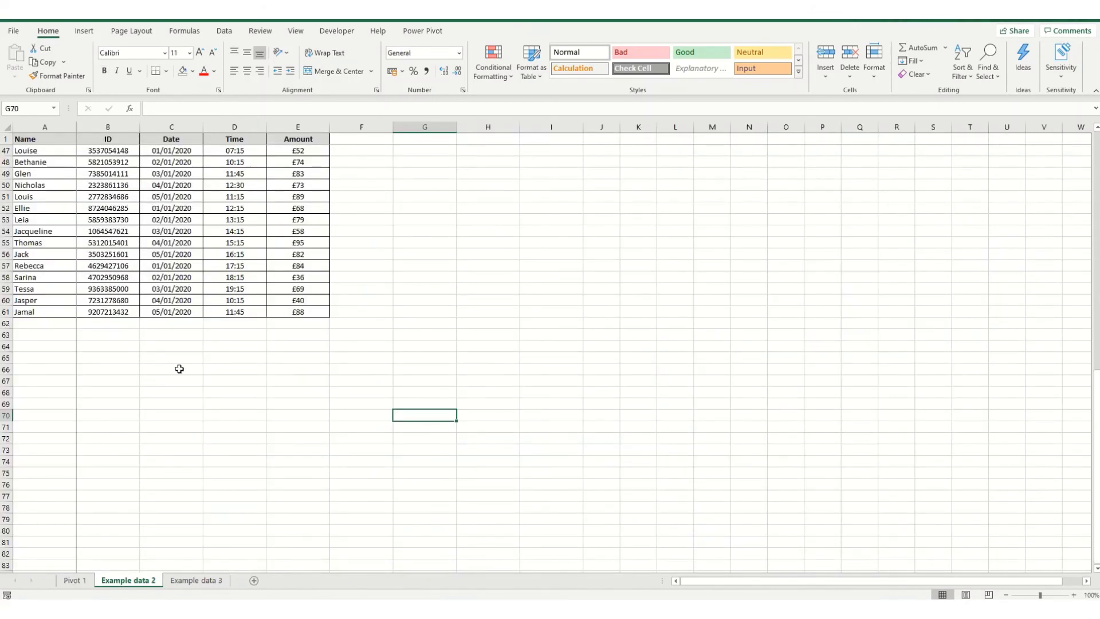
# - On Pivot 1, replace Population with Grand Total as the summed value, totalling 5177111.85
pyautogui.click(77, 580)
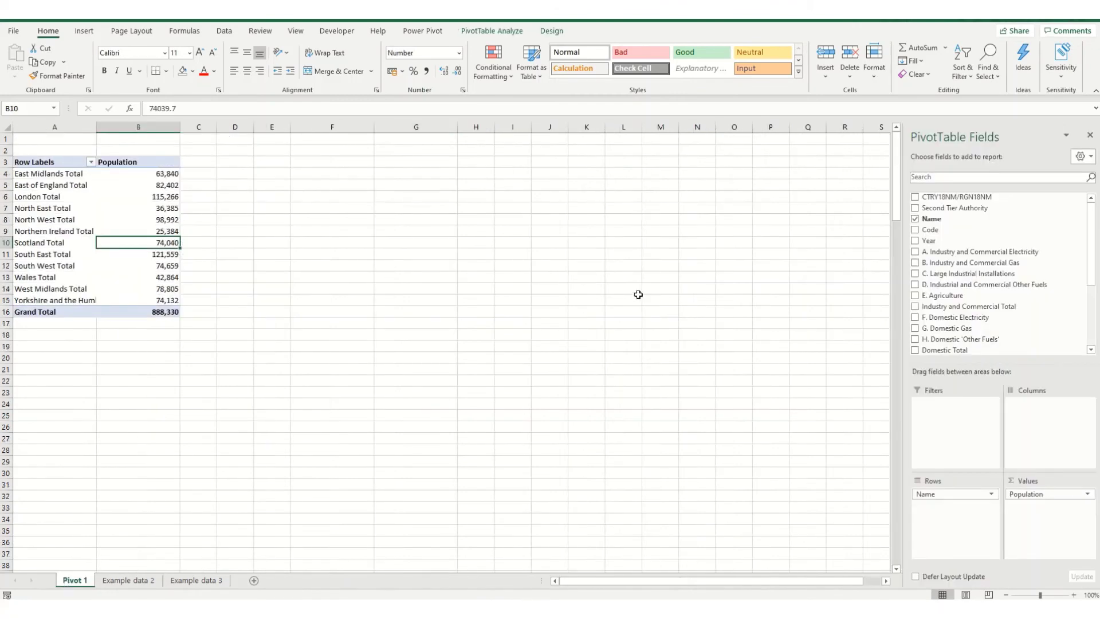
pyautogui.scroll(-2, 936, 275)
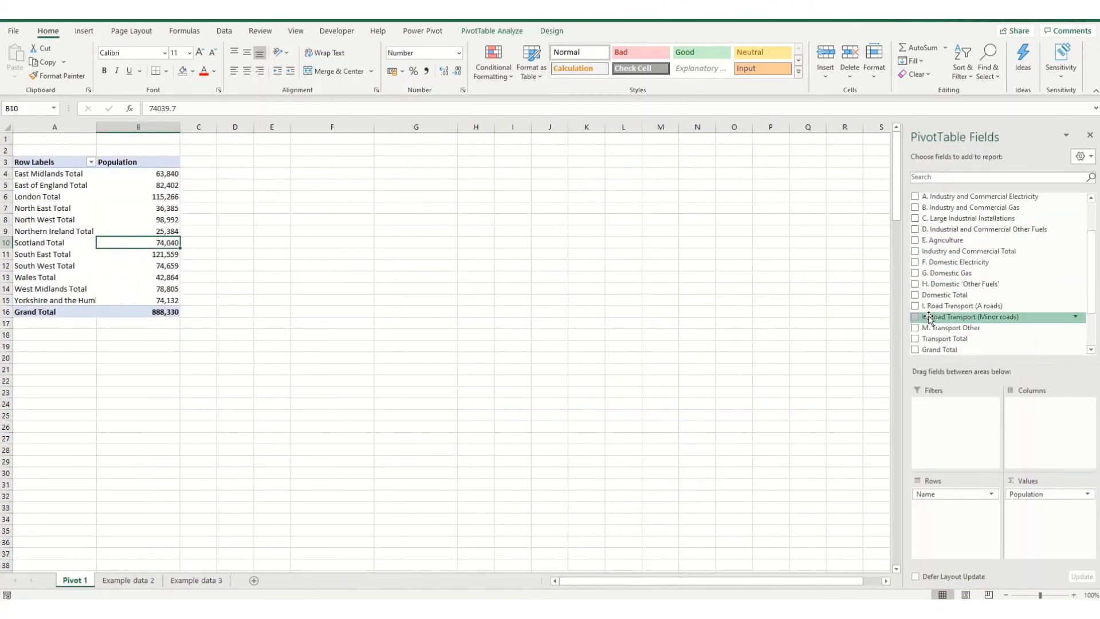
pyautogui.scroll(-2, 931, 316)
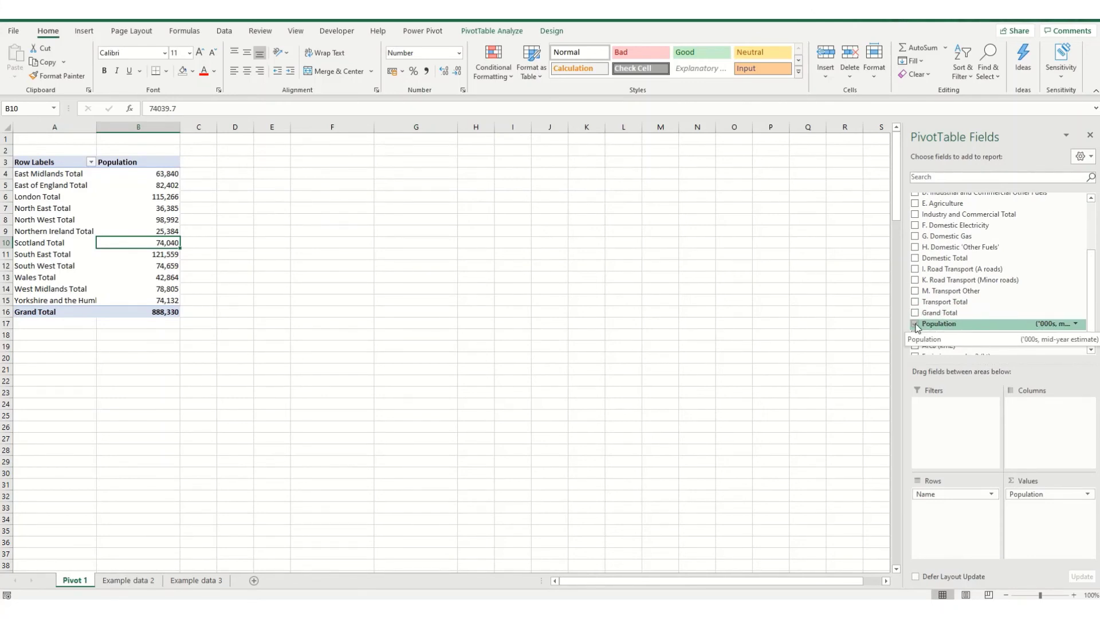
pyautogui.click(915, 325)
pyautogui.click(915, 314)
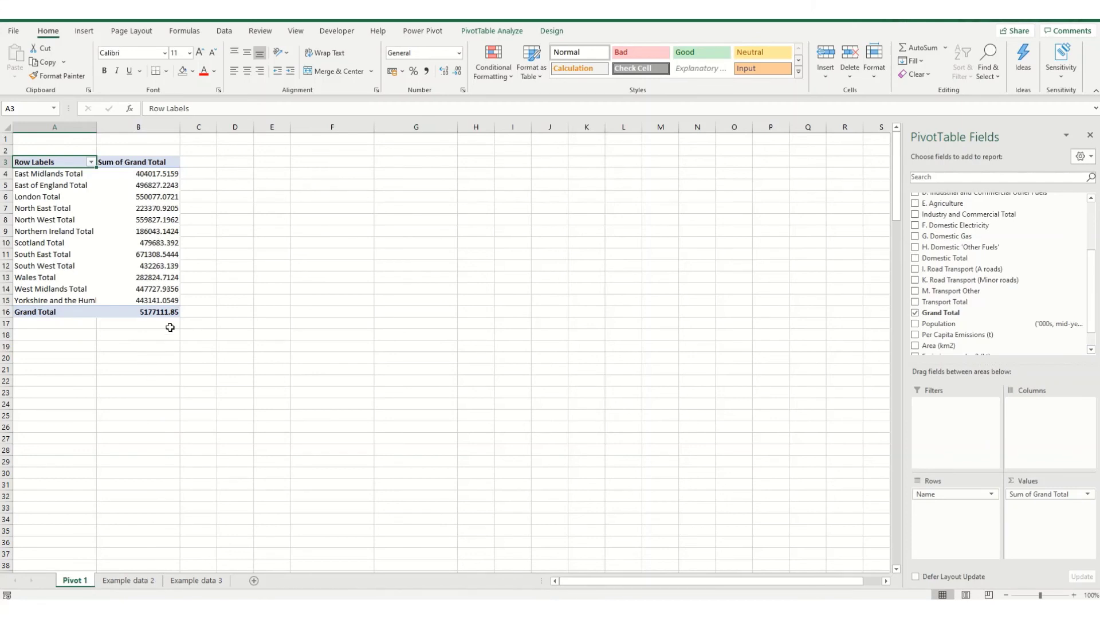
pyautogui.moveTo(135, 311)
# - Drill through the overall Grand Total in B16 to a new Sheet8, then return to Pivot 1
pyautogui.click(148, 312)
pyautogui.doubleClick(149, 312)
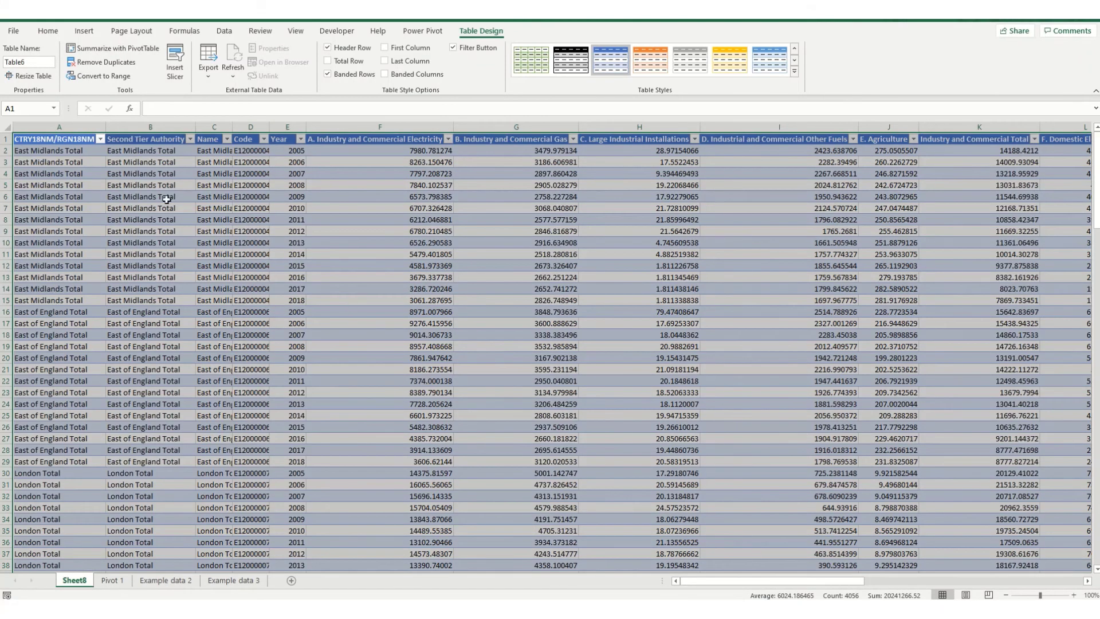
pyautogui.scroll(-1, 363, 448)
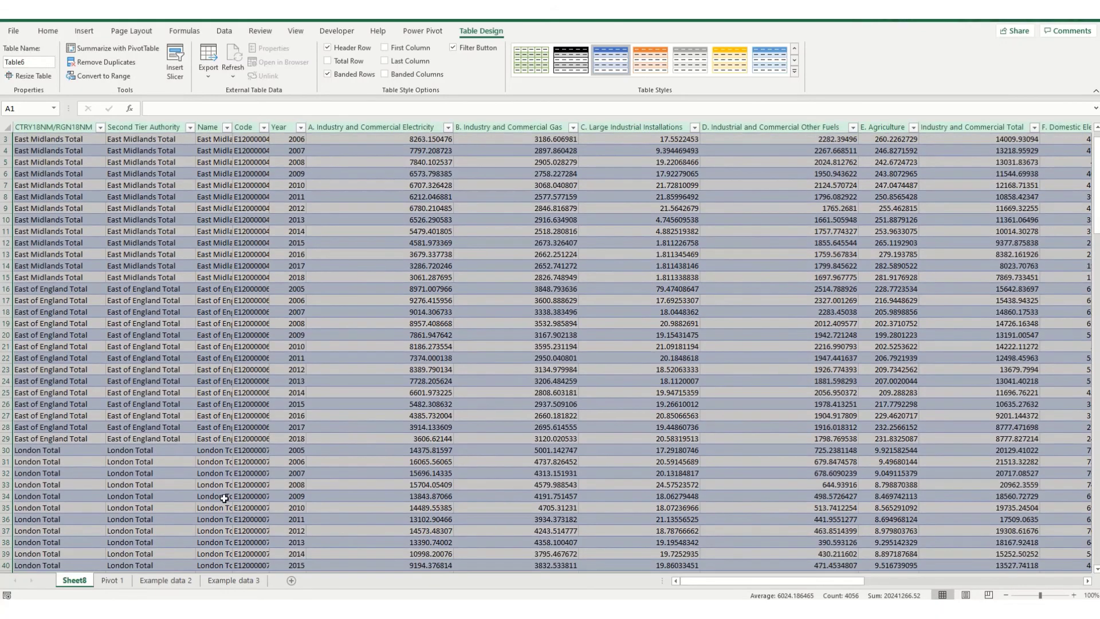
pyautogui.click(115, 579)
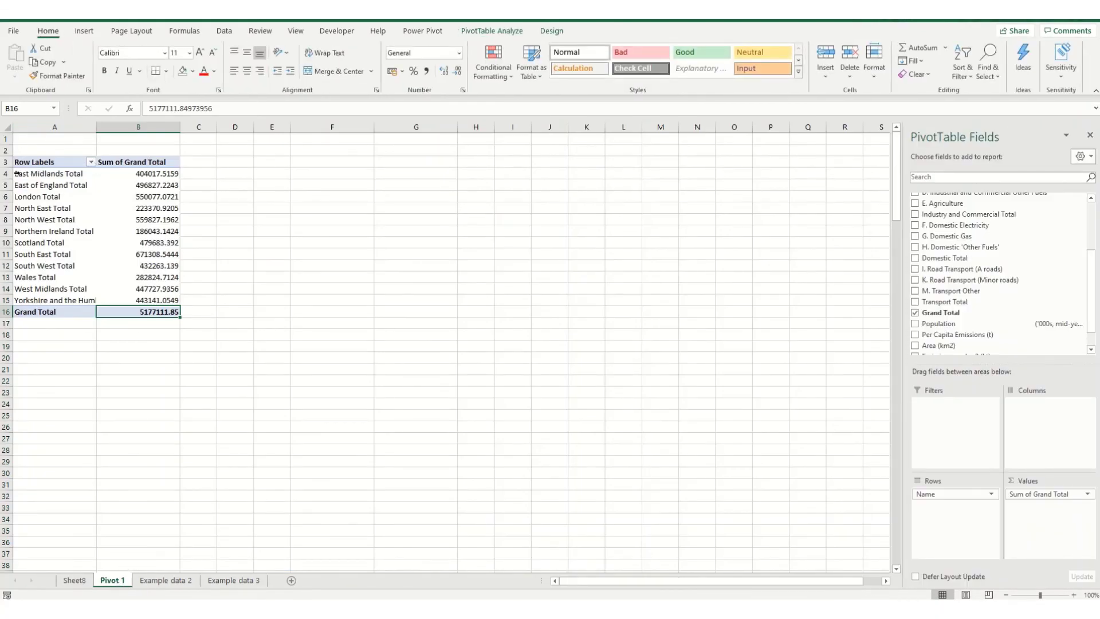
# - Drill through the East Midlands total in B4 to Sheet9, then select pivot range A3:B16 on Pivot 1
pyautogui.doubleClick(147, 172)
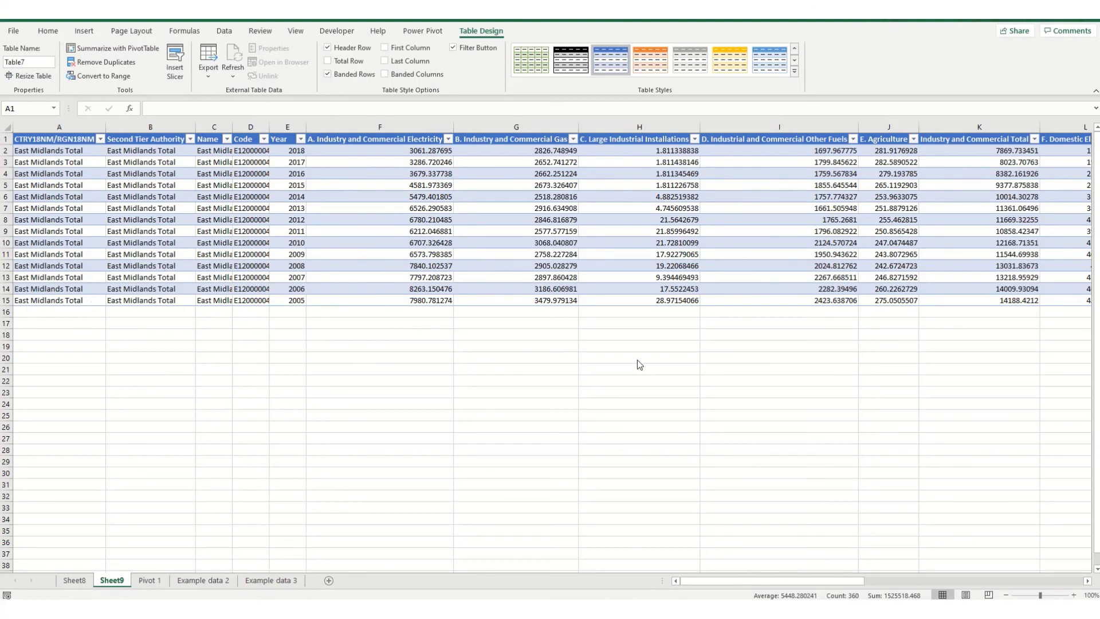
pyautogui.click(150, 580)
pyautogui.moveTo(47, 161); pyautogui.dragTo(152, 314)
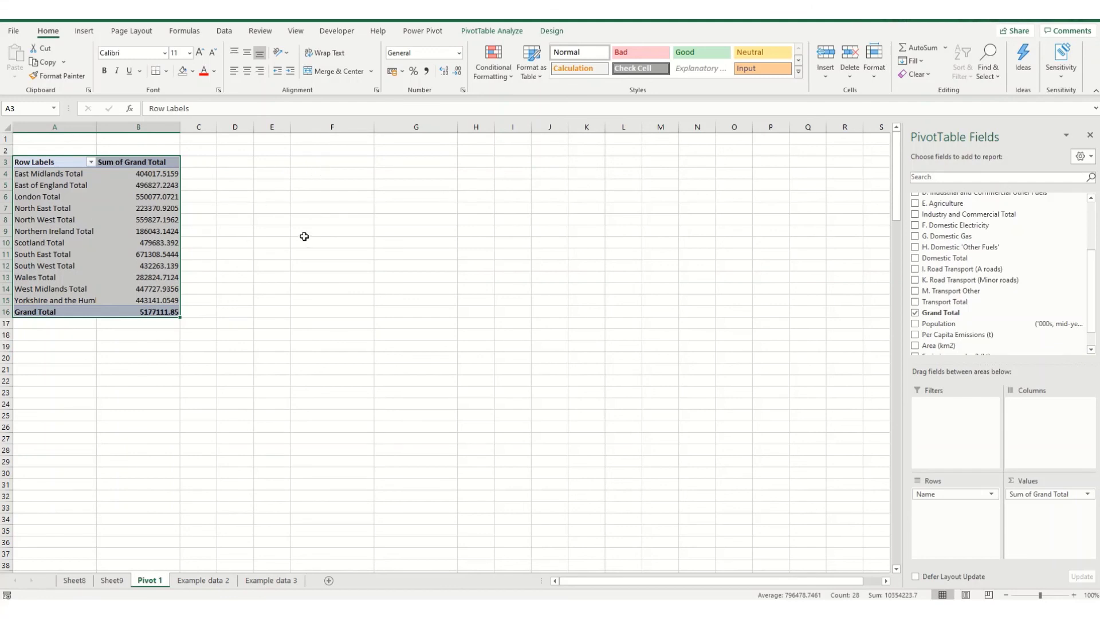
# - Copy the selected A3:B16 pivot table and paste the duplicate at F3
pyautogui.hotkey('ctrl', 'c')
pyautogui.click(311, 164)
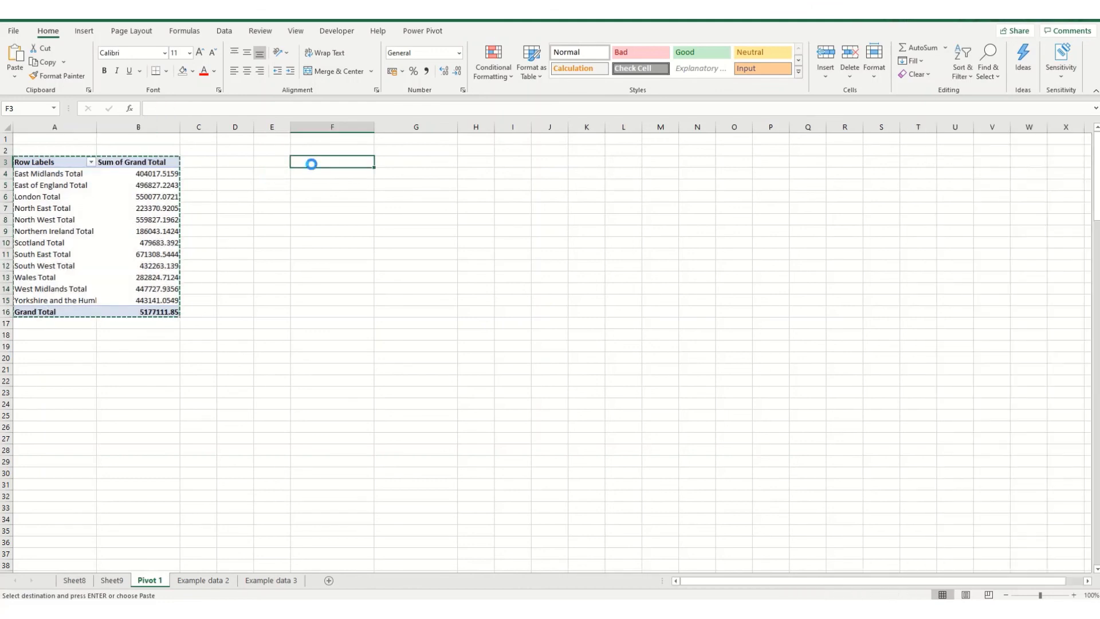
pyautogui.hotkey('ctrl', 'v')
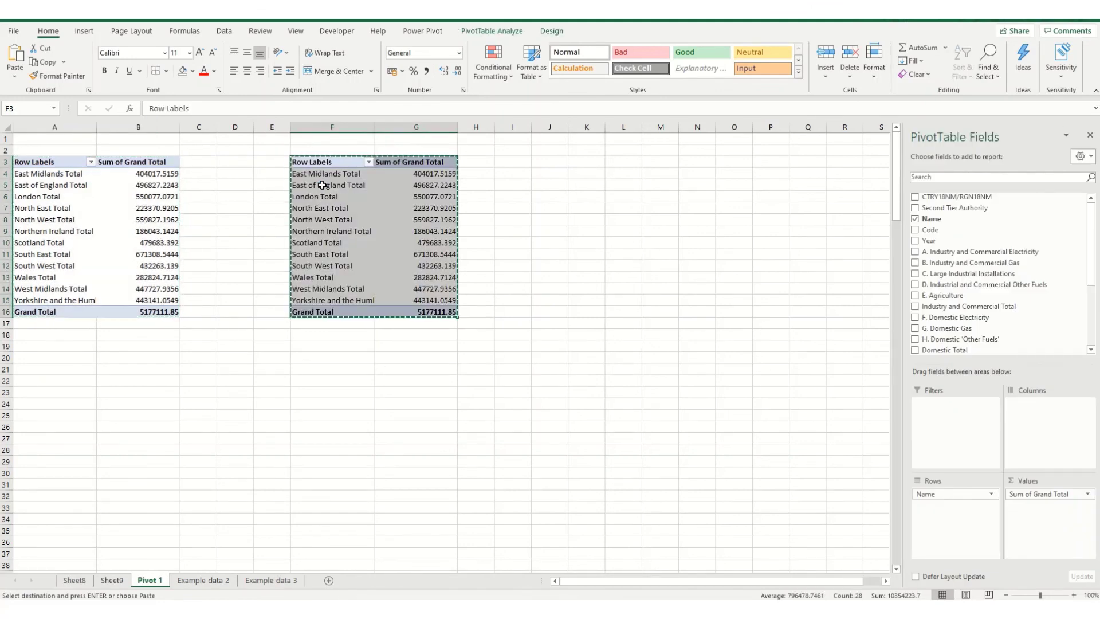
pyautogui.press('Escape')
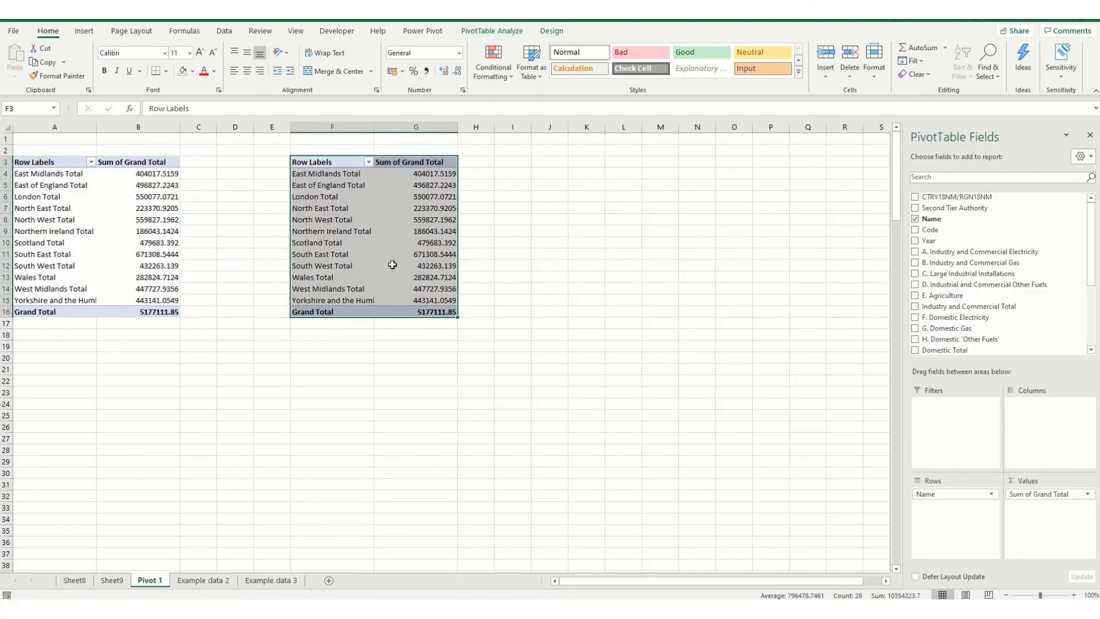